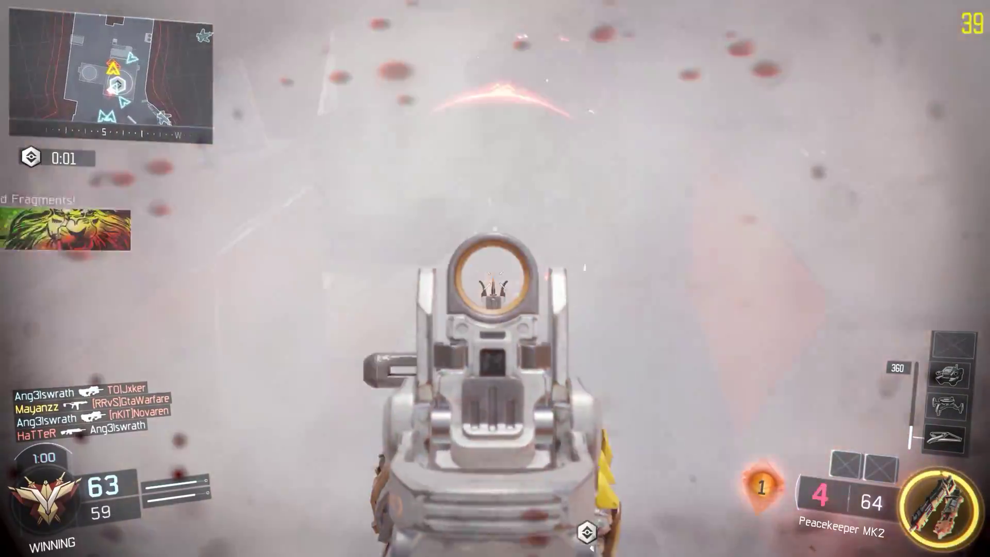
# - Shoot enemies, unleash Gravity Spikes for a Megaton medal, then reload and move into the plaza
pyautogui.click(495, 278)
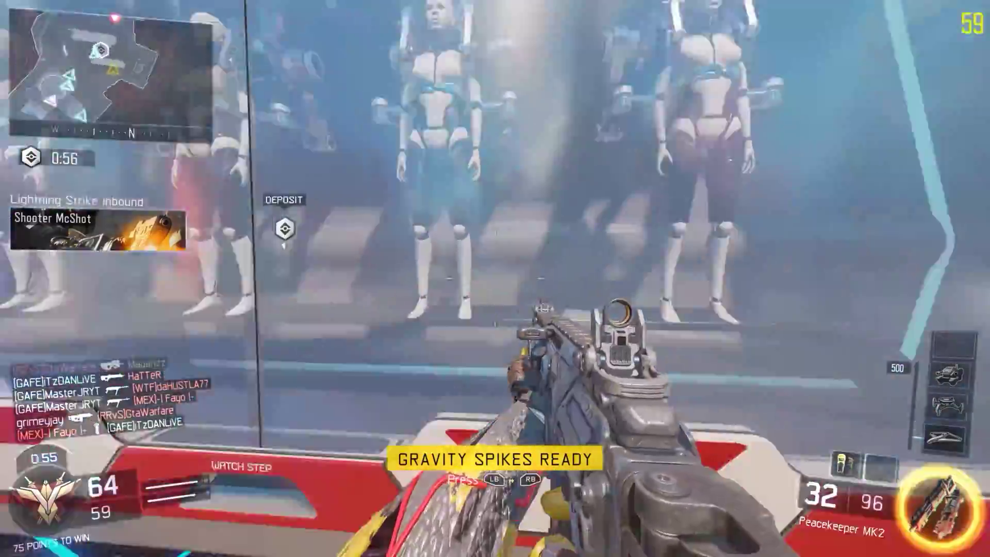
pyautogui.press('space')
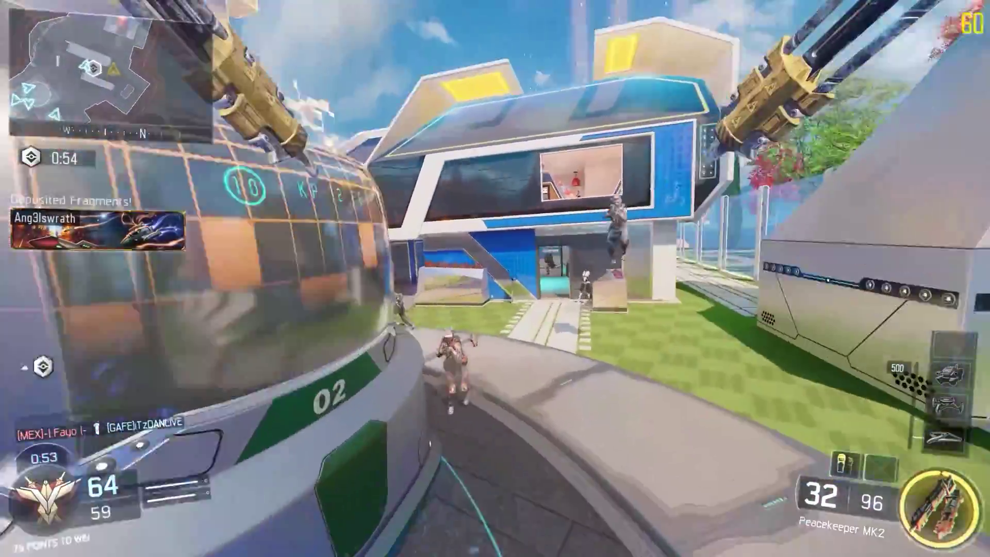
pyautogui.press('e')
pyautogui.click(495, 278)
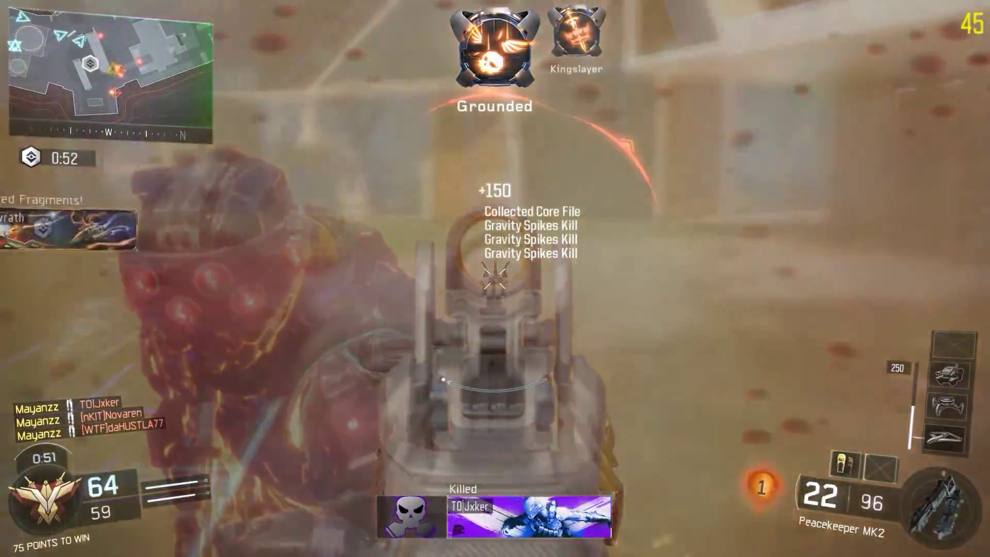
pyautogui.press('r')
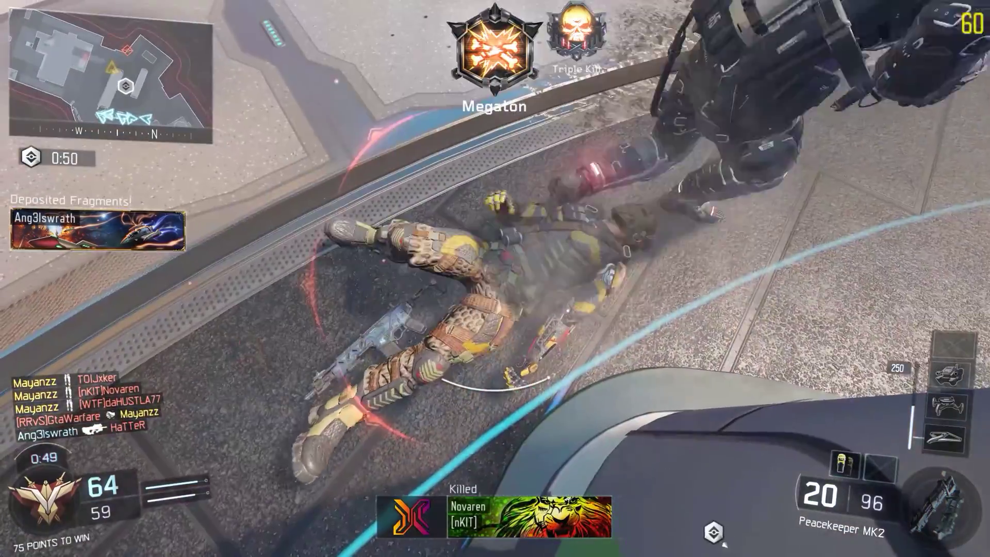
pyautogui.press('w')
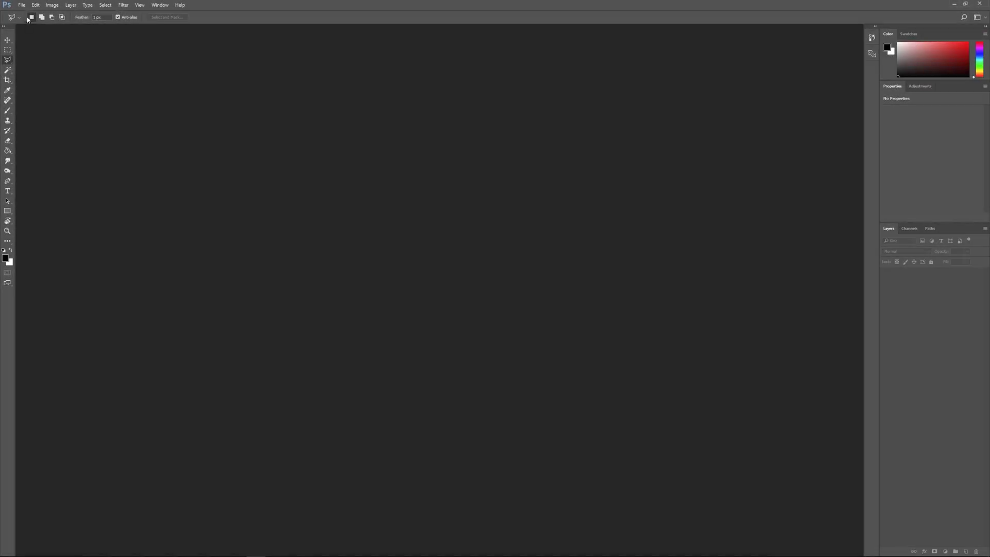
# - Create a new document named ABC, 1280×720, with the Working RGB sRGB colour profile
pyautogui.click(21, 5)
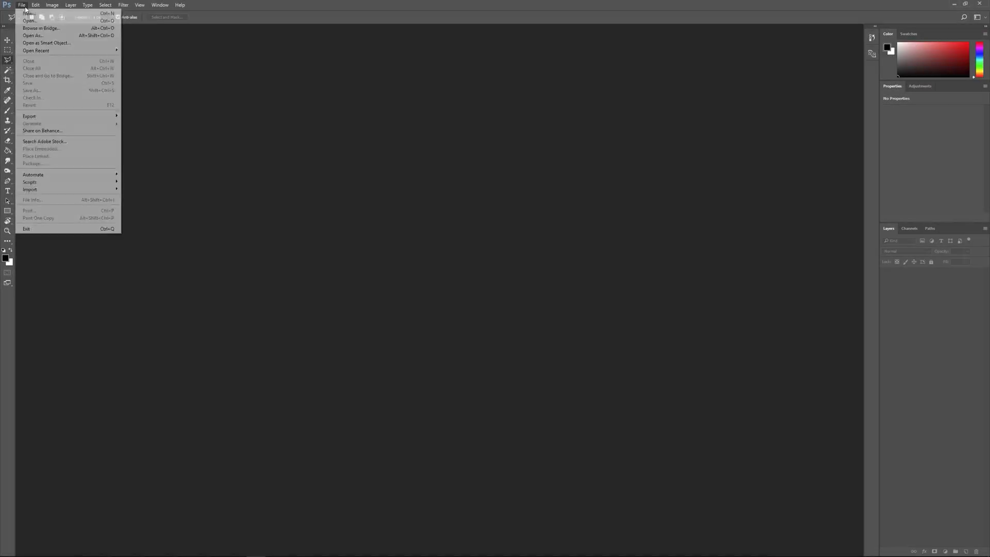
pyautogui.click(33, 15)
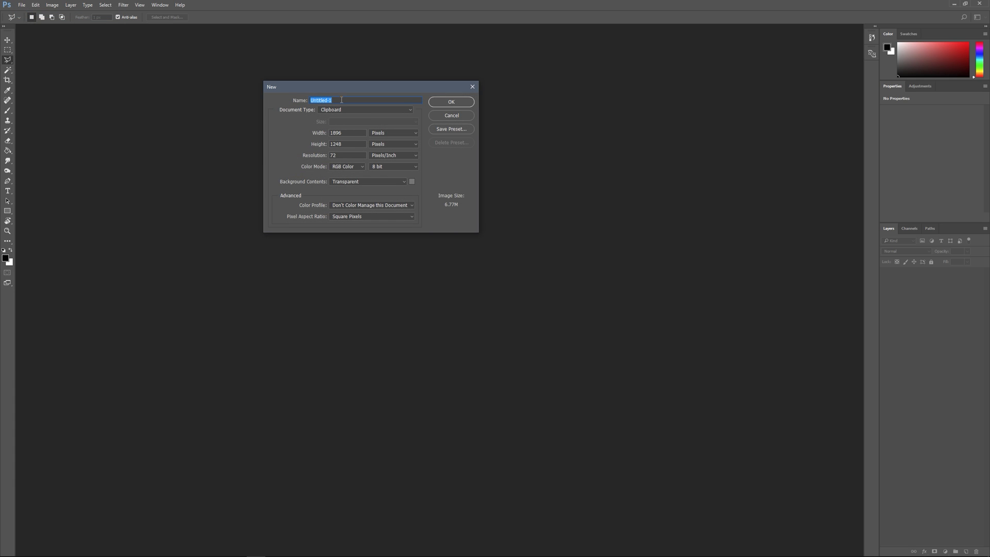
pyautogui.write('ABC')
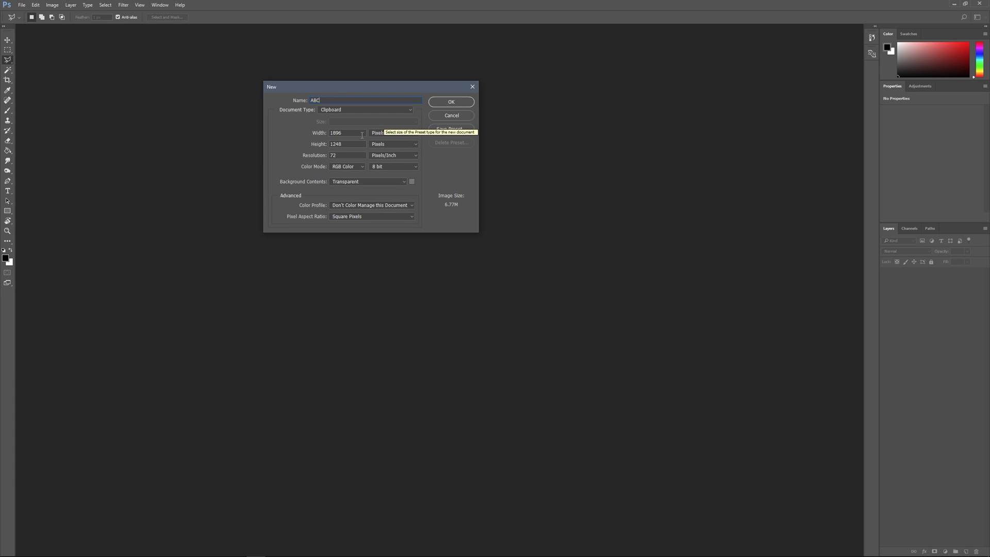
pyautogui.press('Tab')
pyautogui.write('1280')
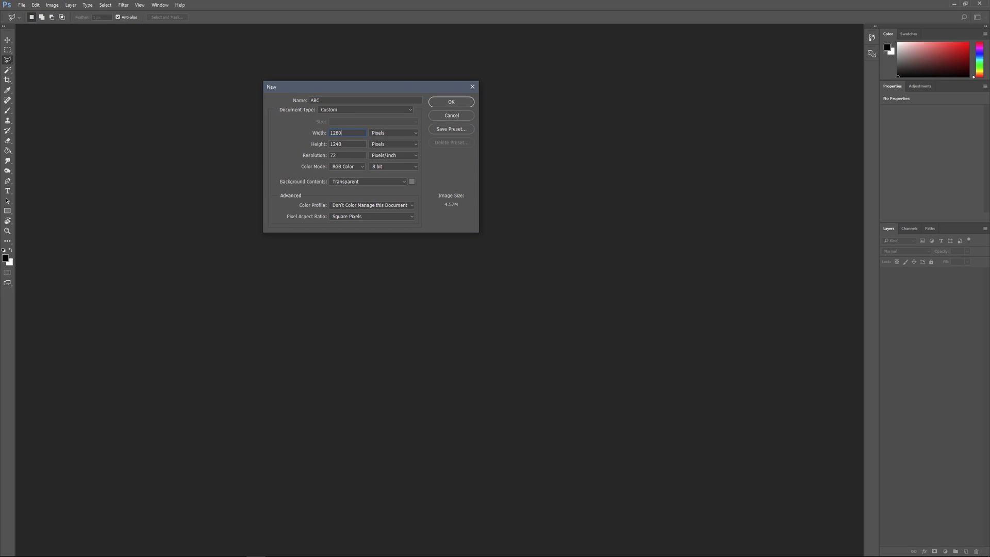
pyautogui.press('Tab')
pyautogui.write('720')
pyautogui.click(347, 205)
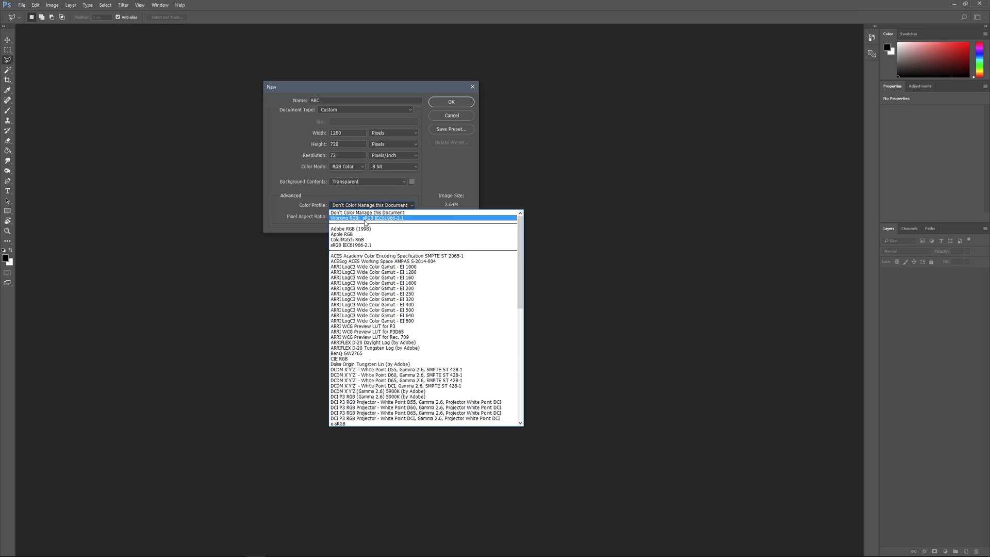
pyautogui.click(366, 218)
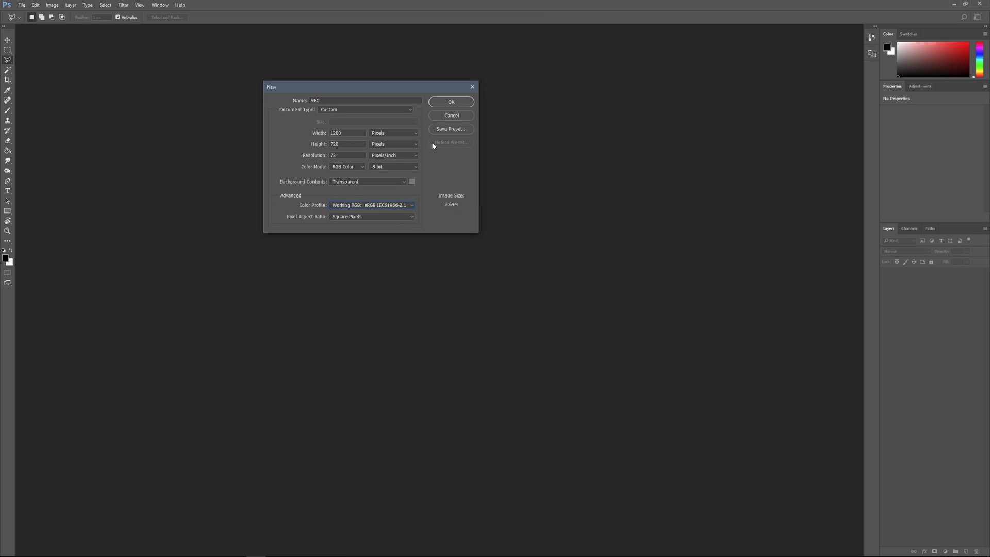
pyautogui.click(442, 106)
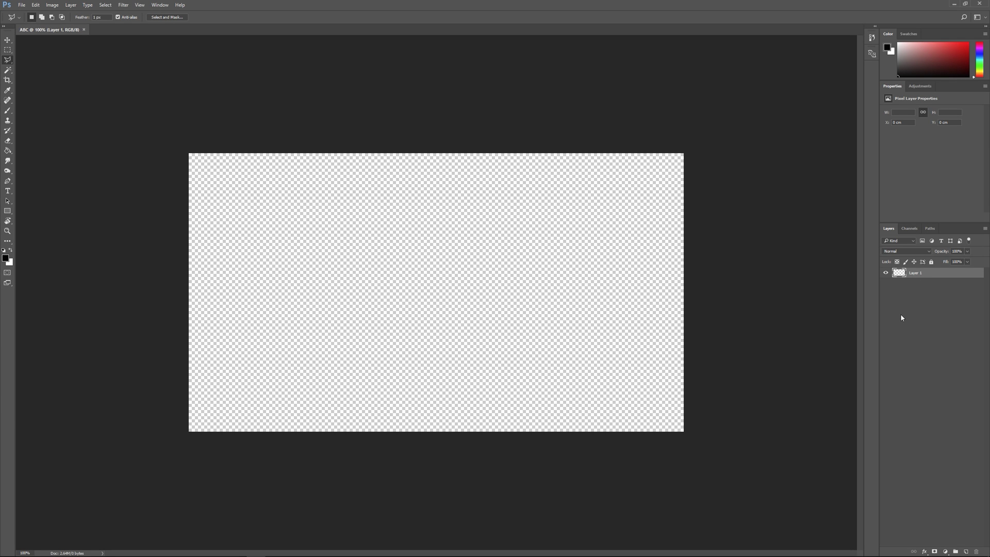
# - Create Group 1, move Layer 1 inside it, collapse it and keep it visible
pyautogui.hotkey('ctrl', 'shift', 'n')
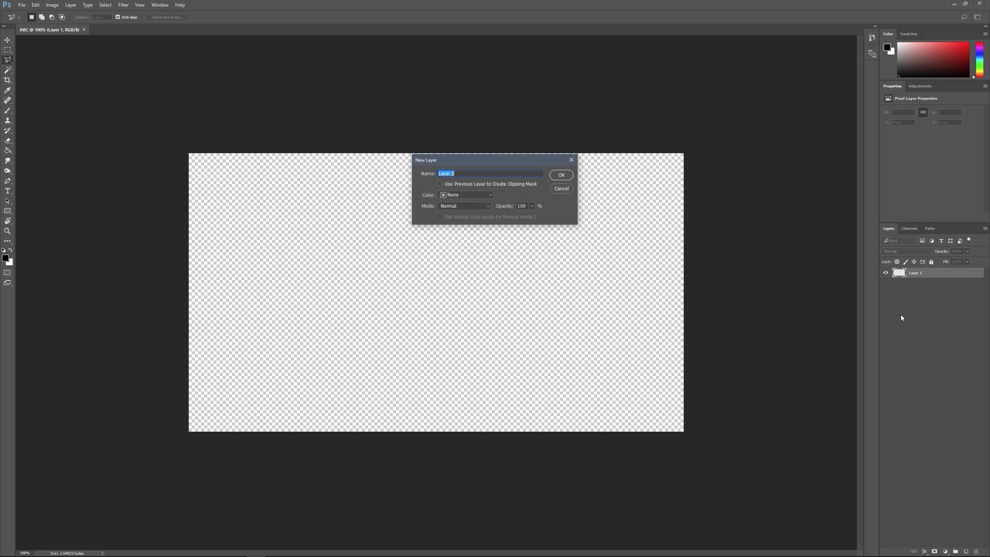
pyautogui.click(561, 189)
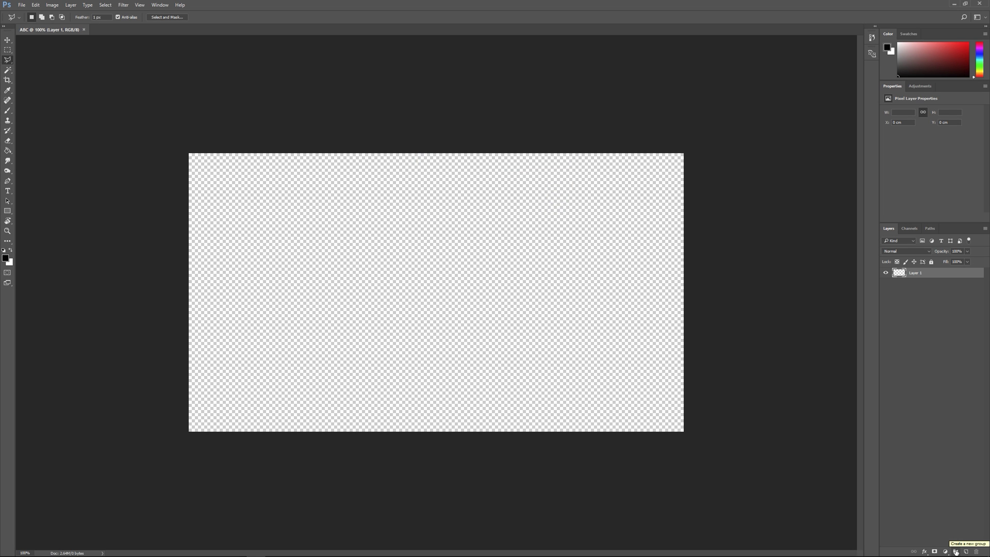
pyautogui.click(955, 552)
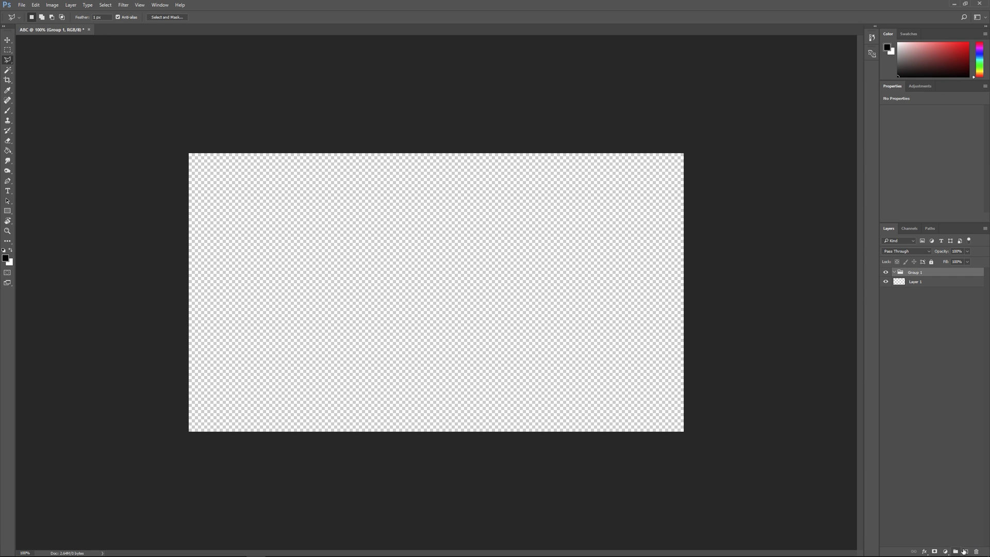
pyautogui.click(923, 284)
pyautogui.moveTo(913, 288)
pyautogui.mouseDown()
pyautogui.moveTo(909, 272)
pyautogui.moveTo(907, 286)
pyautogui.mouseUp()
pyautogui.click(895, 272)
pyautogui.click(895, 273)
pyautogui.click(887, 274)
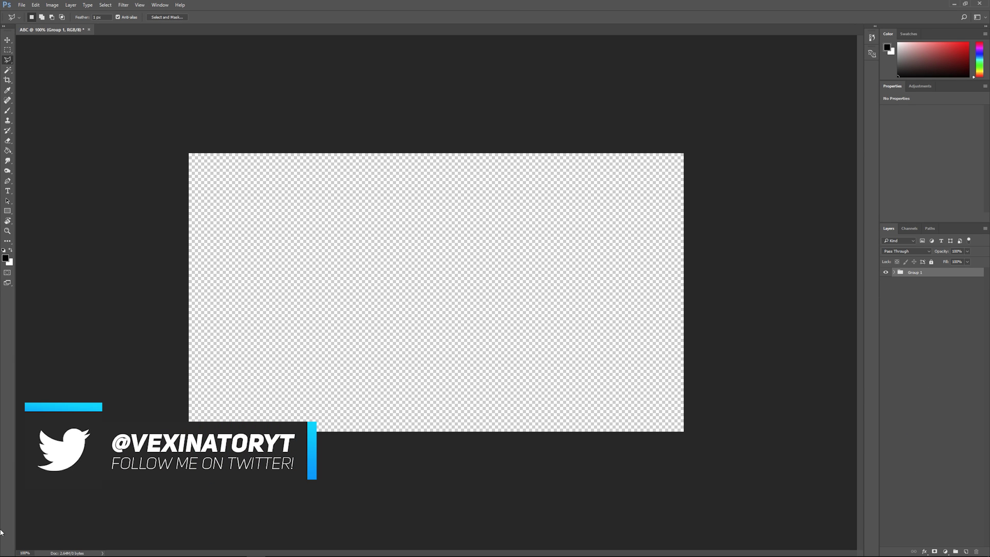
# - Drag the Call of Duty Black Ops III image from the Pictures folder onto the canvas
pyautogui.click(66, 549)
pyautogui.scroll(1, 139, 136)
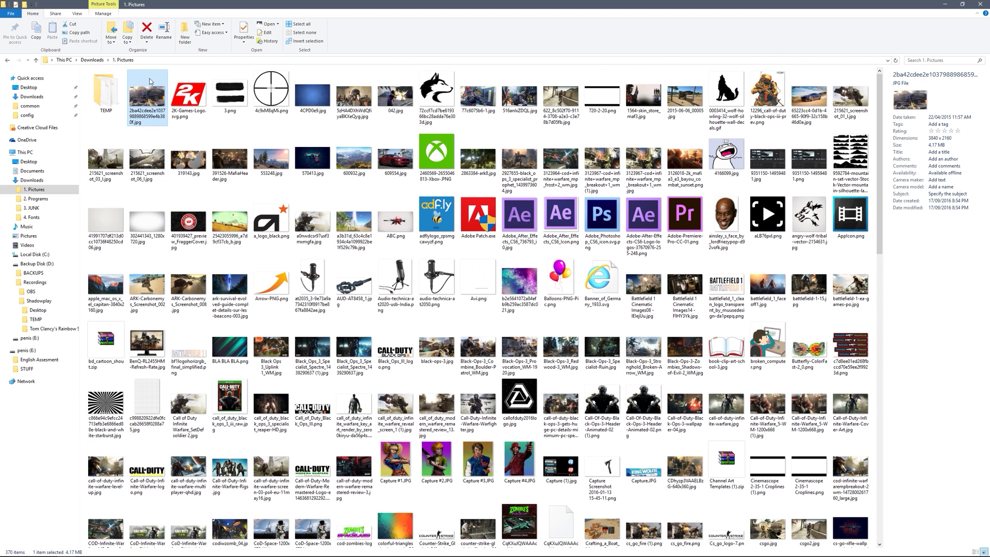
pyautogui.moveTo(256, 544)
pyautogui.moveTo(257, 544); pyautogui.dragTo(341, 305)
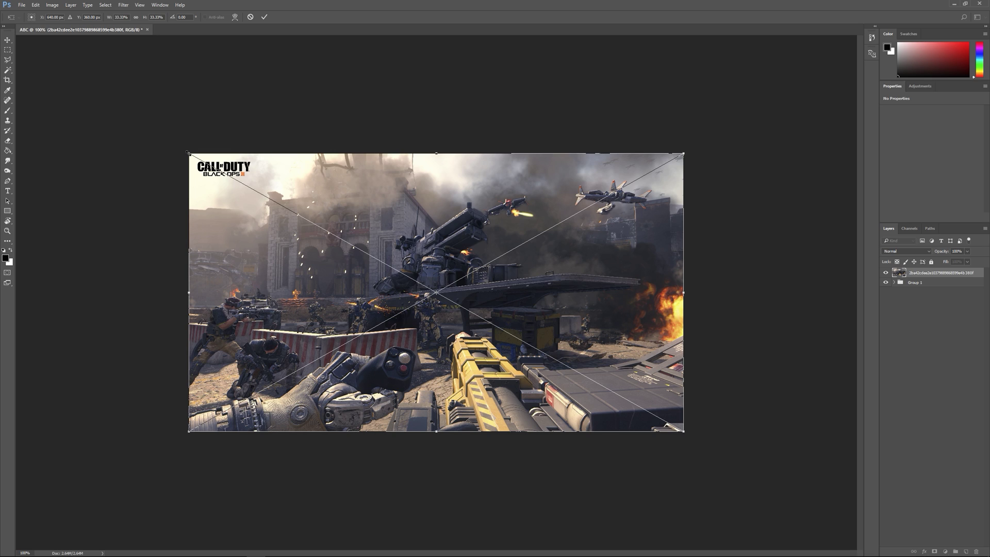
# - Try scaling, distorting and rotating (-2.24°) the placed image, undoing each change
pyautogui.moveTo(186, 152); pyautogui.dragTo(293, 236)
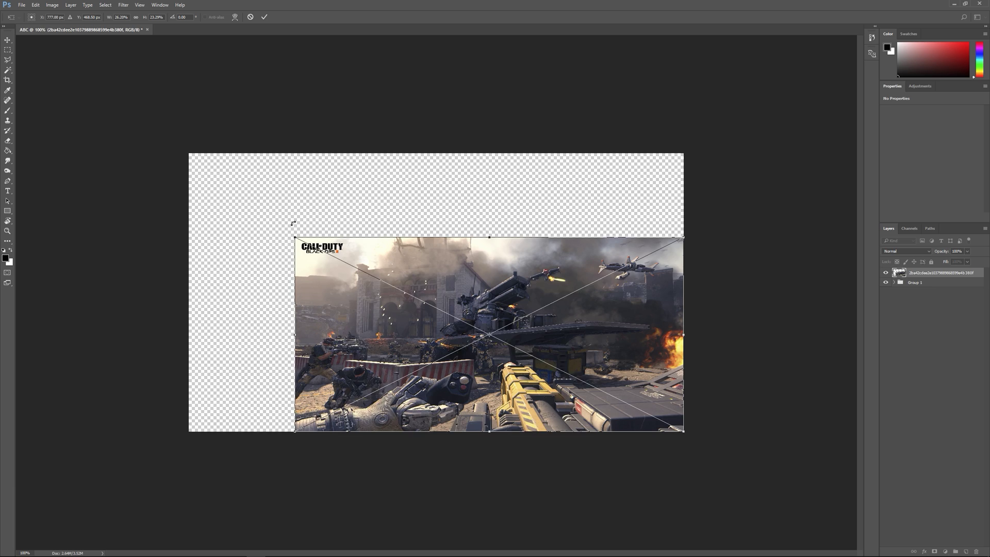
pyautogui.hotkey('ctrl', 'z')
pyautogui.moveTo(188, 153); pyautogui.dragTo(247, 146)
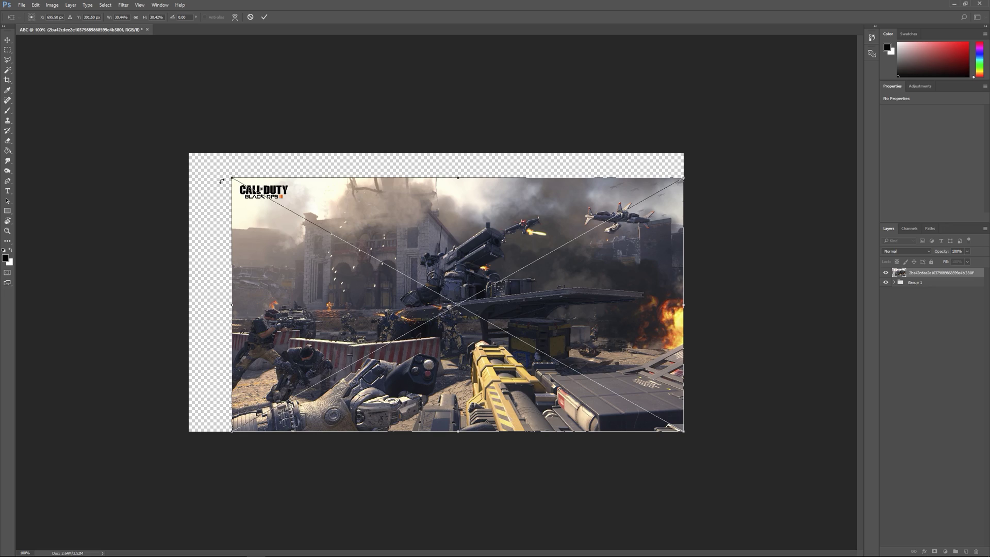
pyautogui.moveTo(232, 179)
pyautogui.mouseDown()
pyautogui.moveTo(391, 253)
pyautogui.moveTo(299, 210)
pyautogui.moveTo(207, 250)
pyautogui.moveTo(258, 304)
pyautogui.moveTo(223, 197)
pyautogui.moveTo(155, 184)
pyautogui.moveTo(232, 178)
pyautogui.mouseUp()
pyautogui.moveTo(228, 178); pyautogui.dragTo(206, 127)
pyautogui.hotkey('ctrl', 'z')
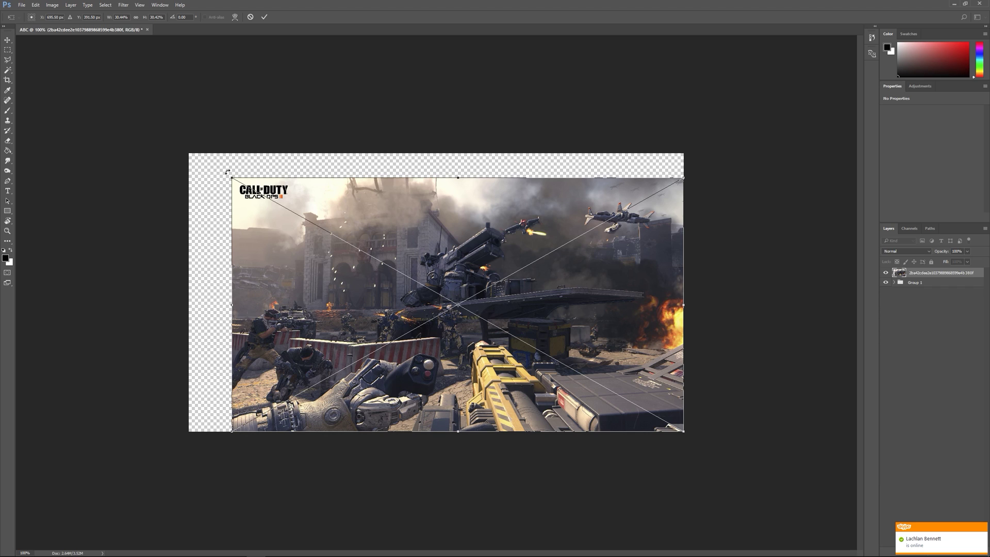
pyautogui.moveTo(228, 172); pyautogui.dragTo(178, 157)
pyautogui.hotkey('ctrl', 'z')
# - Position the image to fill the canvas at full size and commit the transform
pyautogui.moveTo(272, 231); pyautogui.dragTo(229, 206)
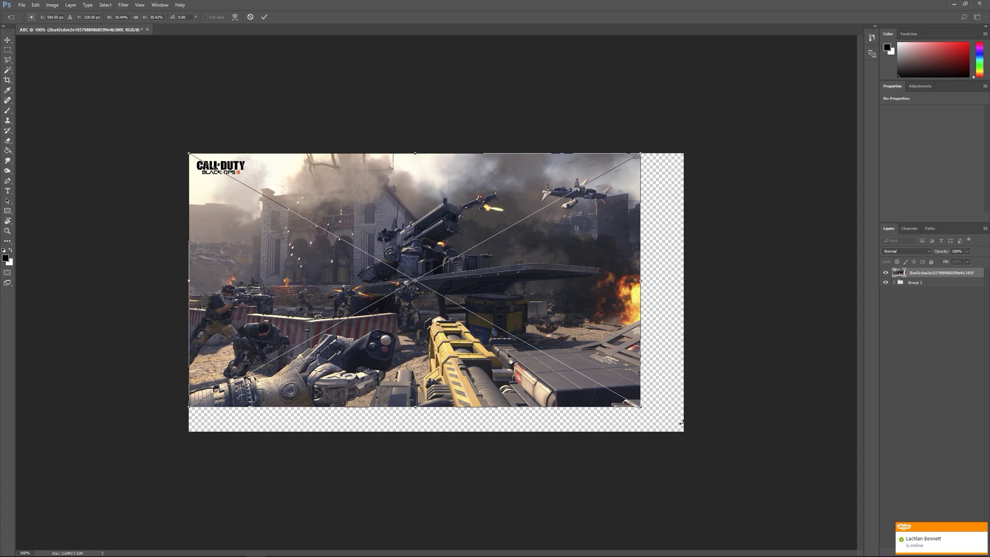
pyautogui.moveTo(643, 407); pyautogui.dragTo(685, 430)
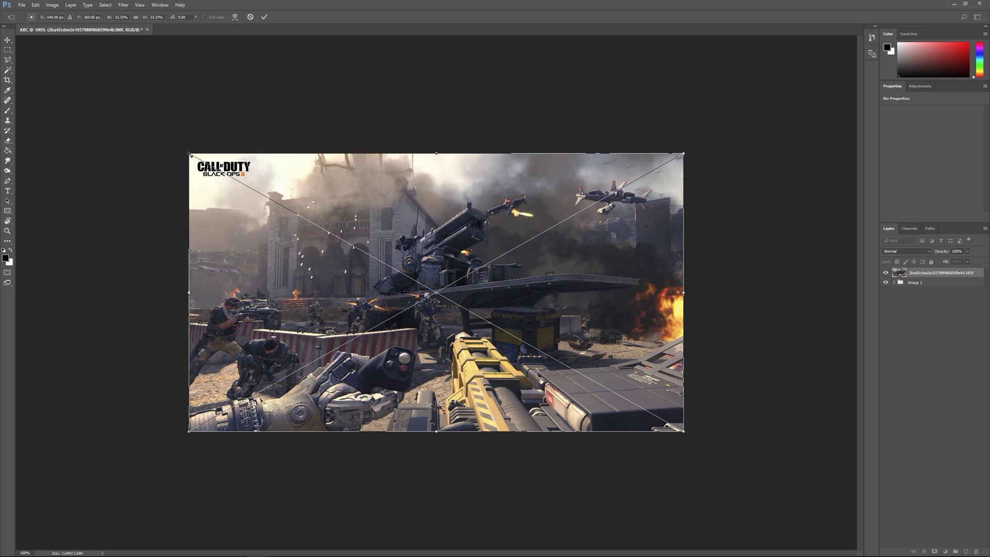
pyautogui.moveTo(188, 154)
pyautogui.mouseDown()
pyautogui.moveTo(195, 158)
pyautogui.moveTo(187, 154)
pyautogui.mouseUp()
pyautogui.click(264, 17)
pyautogui.press('l')
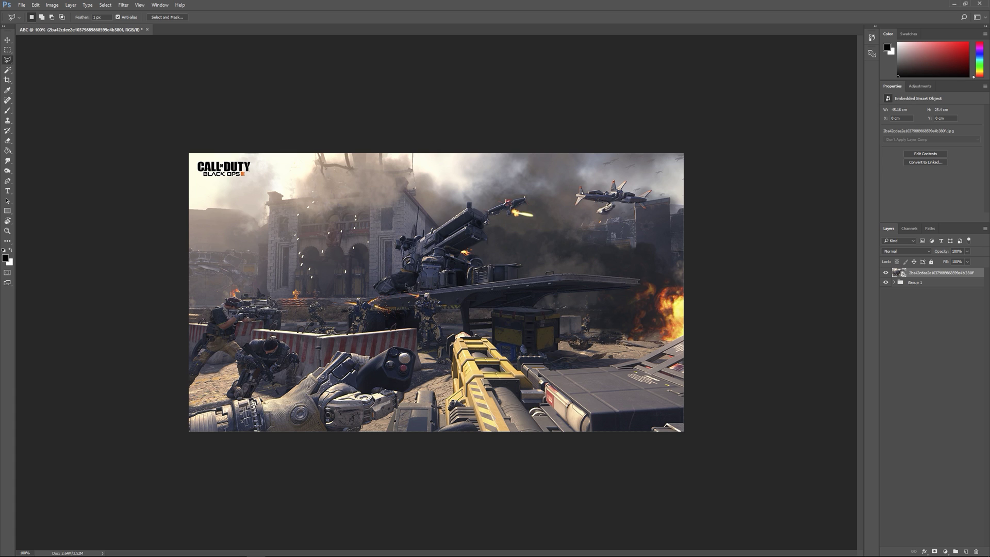
# - With the Brush tool active, rasterize the Black Ops III layer and undo a test stroke
pyautogui.click(7, 111)
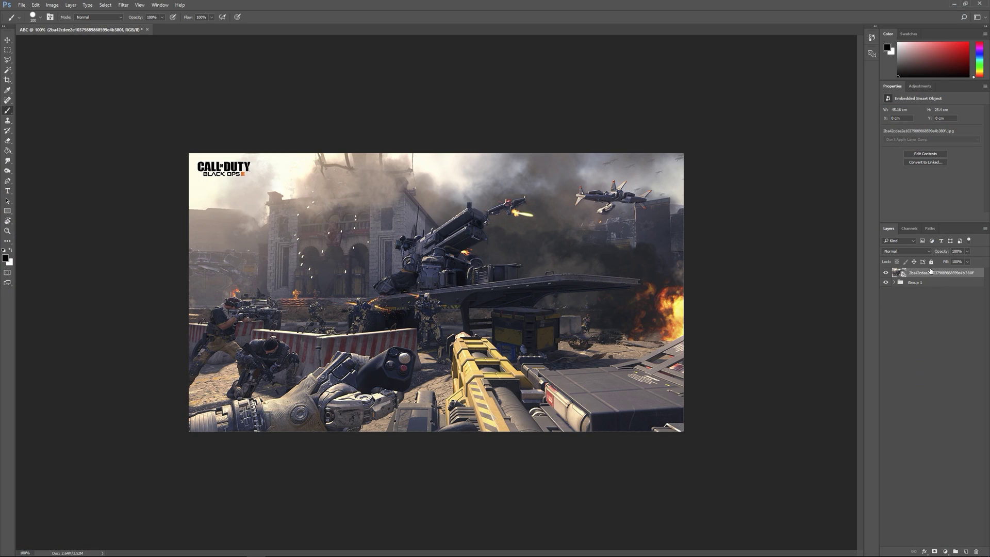
pyautogui.rightClick(930, 272)
pyautogui.click(868, 356)
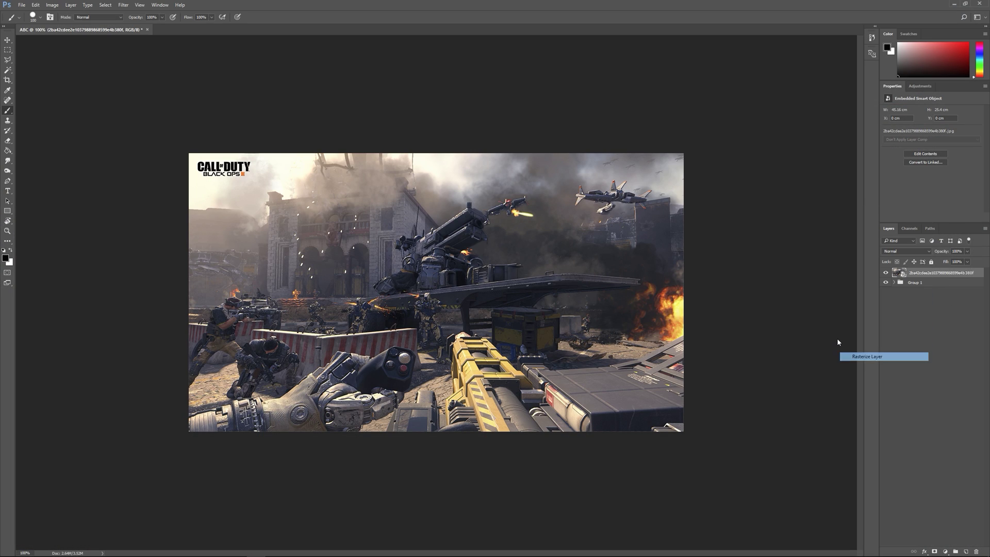
pyautogui.moveTo(232, 293)
pyautogui.mouseDown()
pyautogui.moveTo(345, 302)
pyautogui.moveTo(394, 252)
pyautogui.mouseUp()
pyautogui.hotkey('ctrl', 'z')
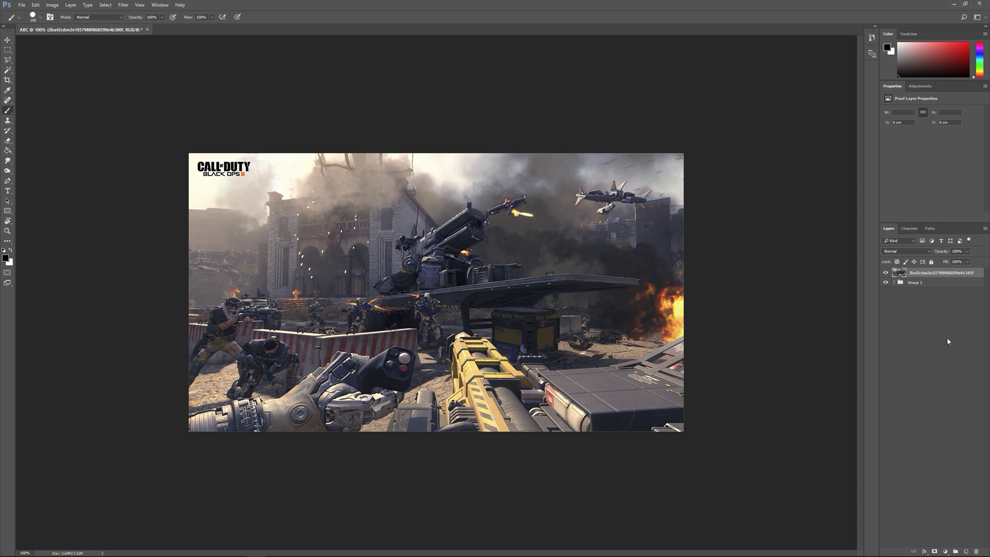
# - Add a Brightness/Contrast adjustment layer with brightness 8, toggling its visibility to compare
pyautogui.click(946, 551)
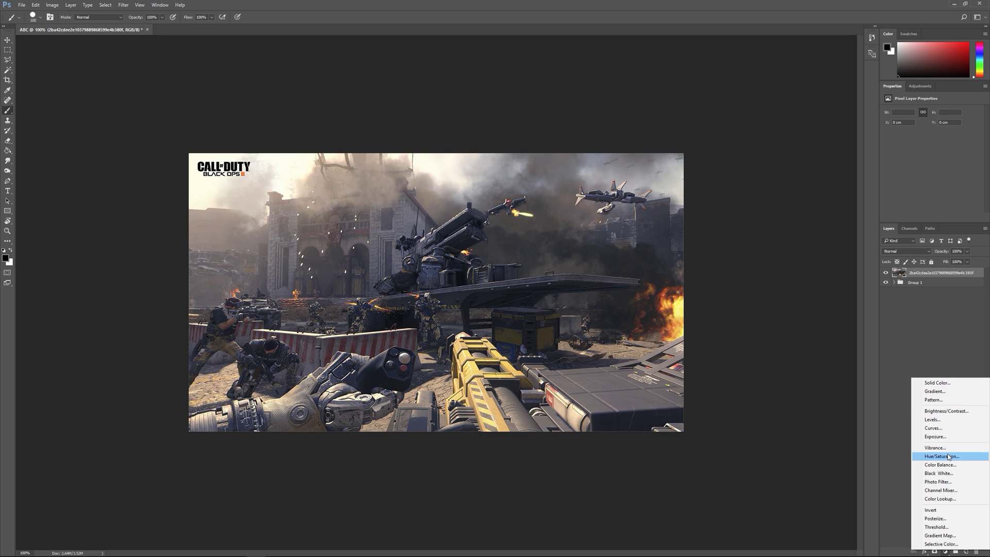
pyautogui.click(923, 411)
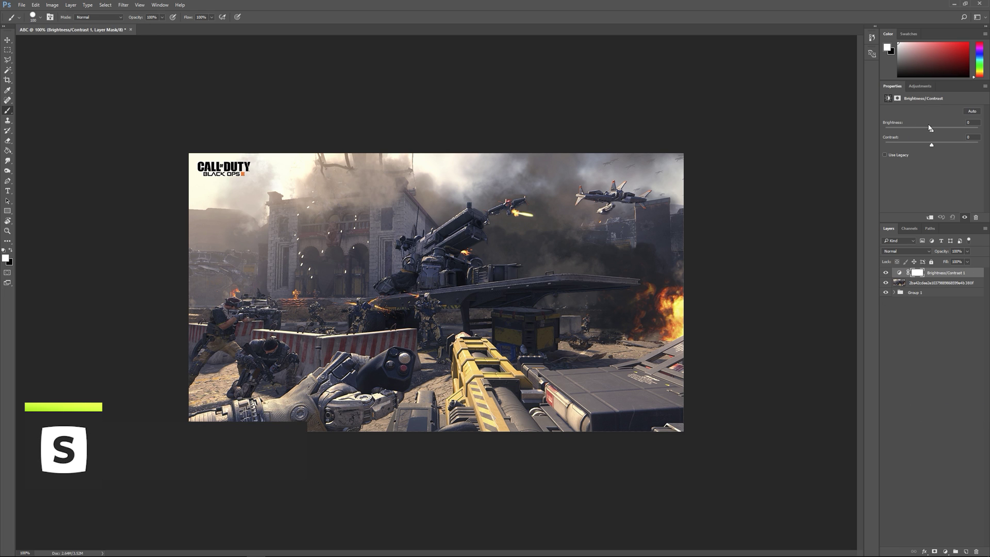
pyautogui.moveTo(932, 130); pyautogui.dragTo(896, 148)
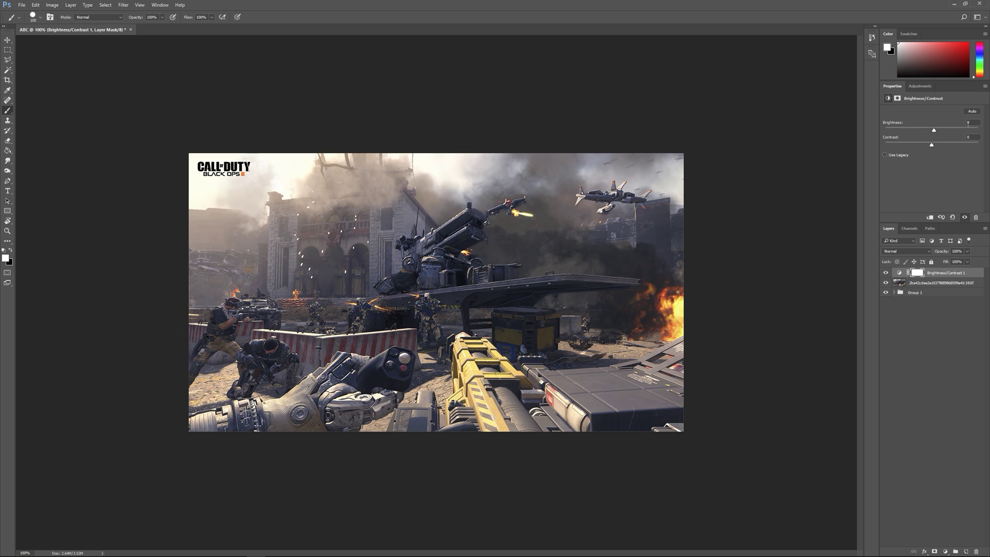
pyautogui.click(927, 362)
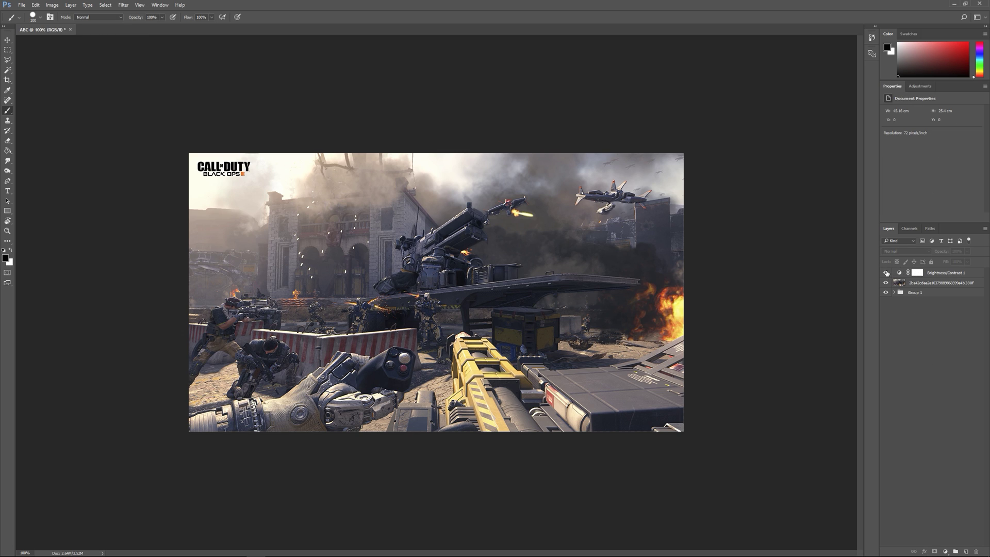
pyautogui.click(886, 273)
pyautogui.click(886, 272)
pyautogui.click(886, 273)
pyautogui.click(886, 273)
# - Clip Brightness/Contrast 1 to the screenshot layer, then select the screenshot layer for painting
pyautogui.click(900, 273)
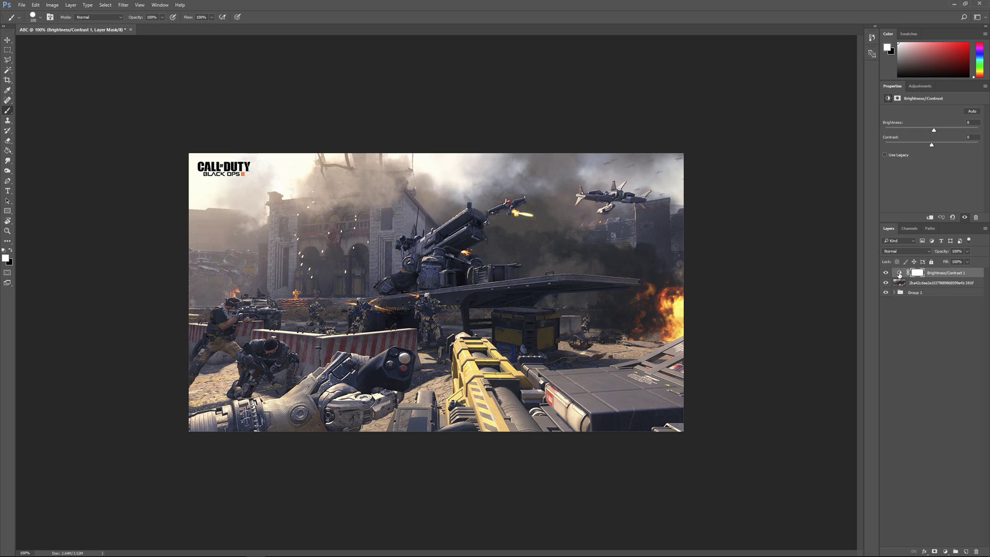
pyautogui.click(930, 218)
pyautogui.click(918, 282)
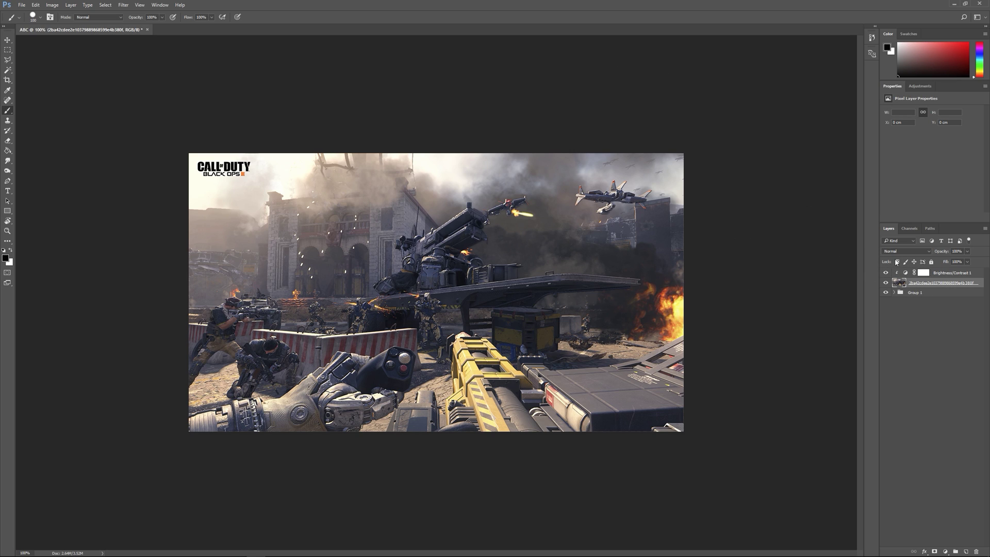
pyautogui.click(944, 273)
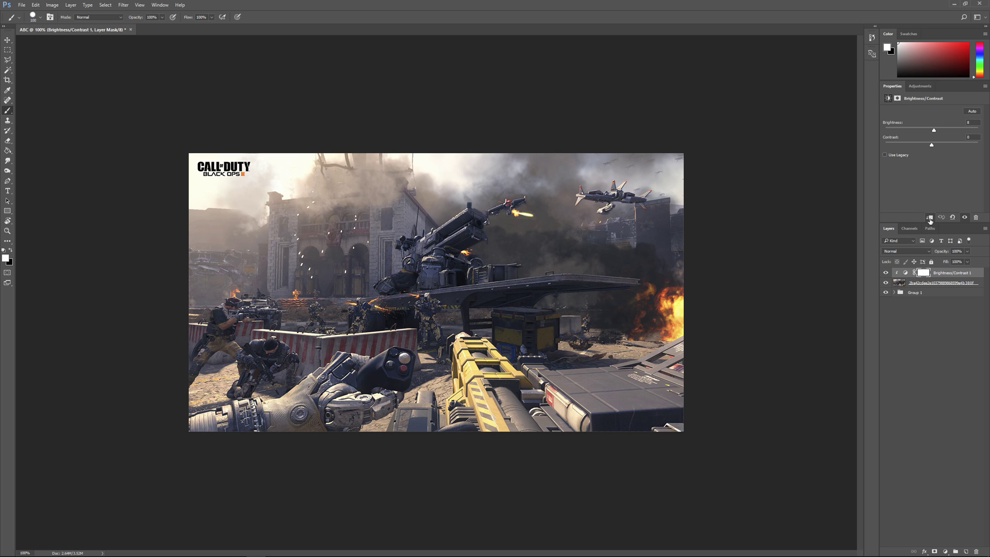
pyautogui.click(898, 292)
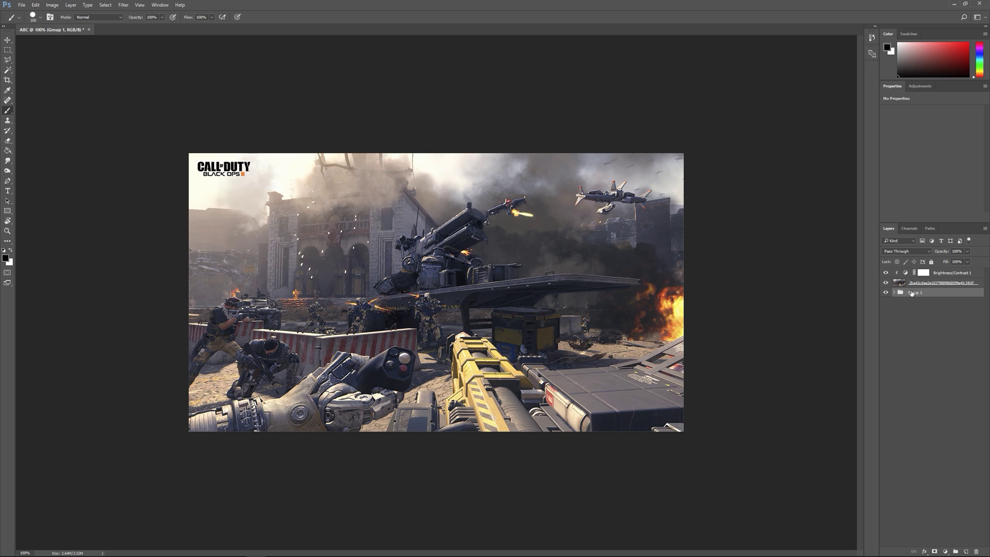
pyautogui.click(903, 273)
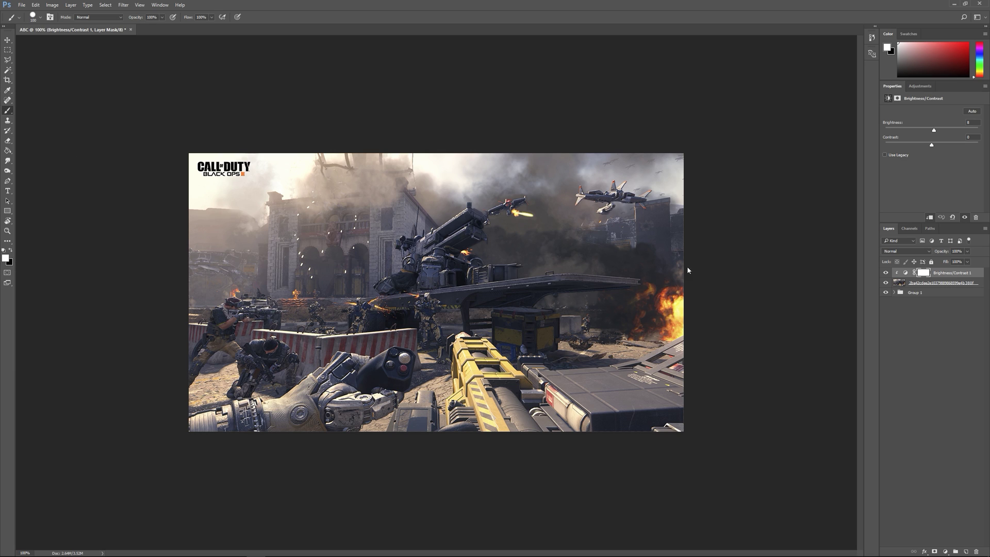
pyautogui.click(967, 283)
# - Paint test black and white loops on the image, undoing each one
pyautogui.press('x')
pyautogui.moveTo(511, 268); pyautogui.dragTo(496, 252)
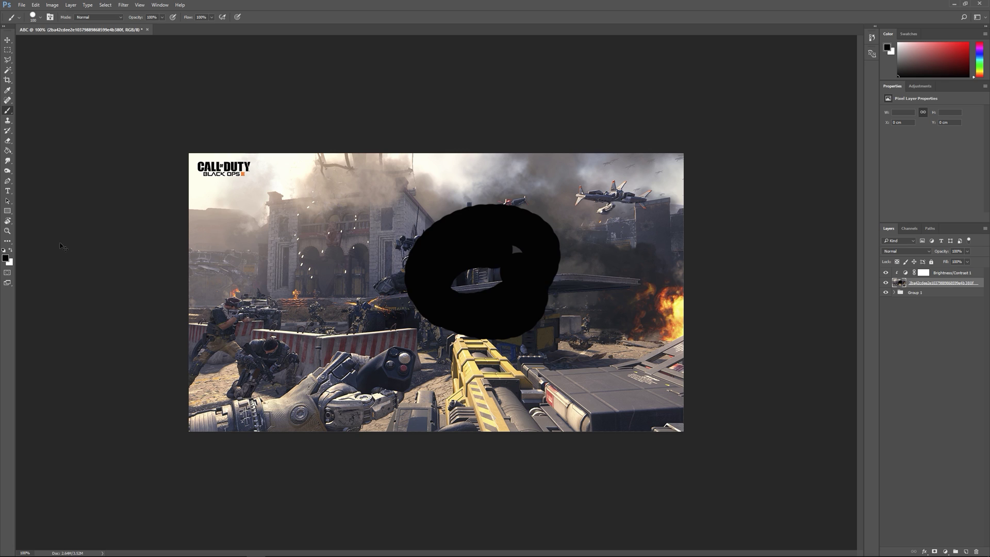
pyautogui.hotkey('ctrl', 'z')
pyautogui.press('x')
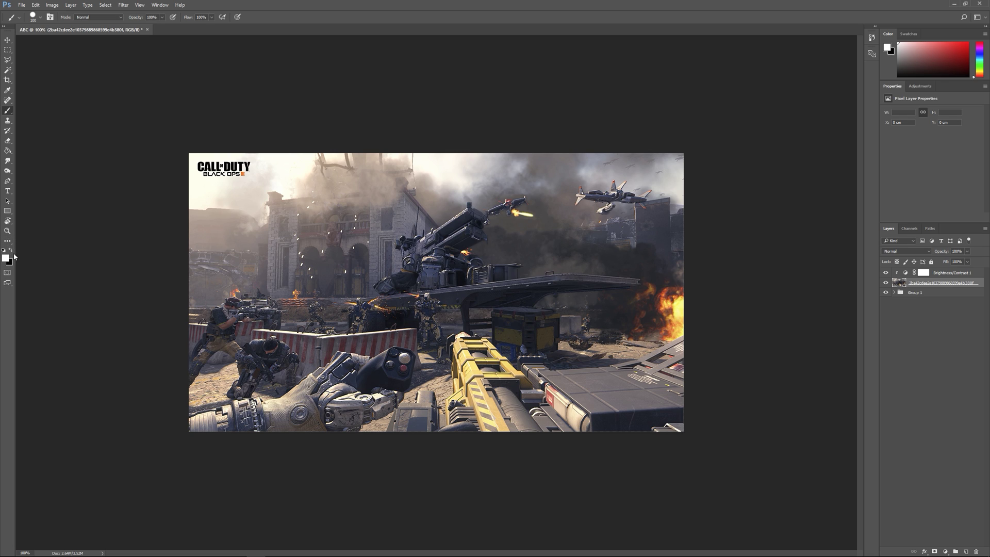
pyautogui.moveTo(336, 280)
pyautogui.mouseDown()
pyautogui.moveTo(323, 304)
pyautogui.moveTo(378, 261)
pyautogui.mouseUp()
pyautogui.hotkey('ctrl', 'z')
# - Set the foreground colour to sky blue 00b4ff and paint a loop on the upper left
pyautogui.click(5, 258)
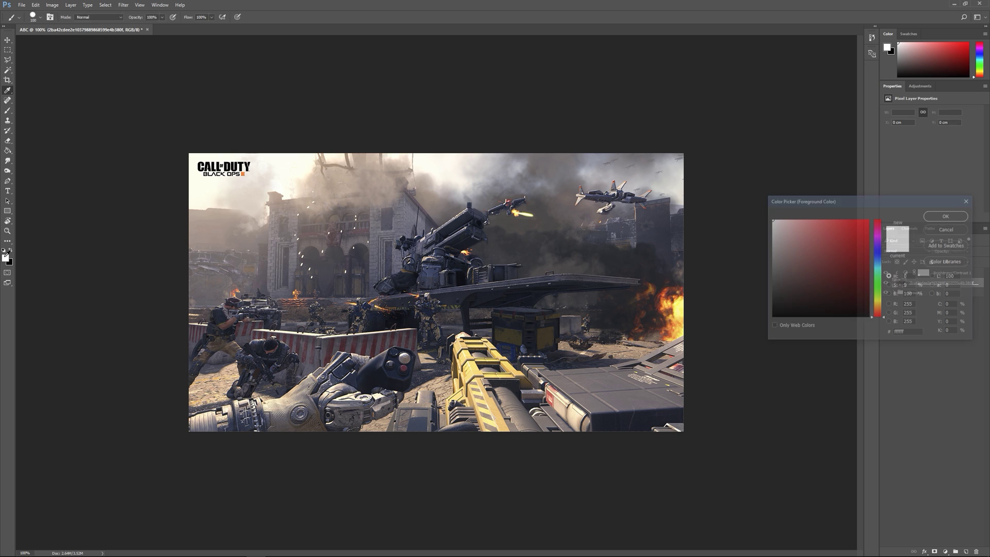
pyautogui.moveTo(793, 201); pyautogui.dragTo(531, 175)
pyautogui.moveTo(537, 269); pyautogui.dragTo(577, 222)
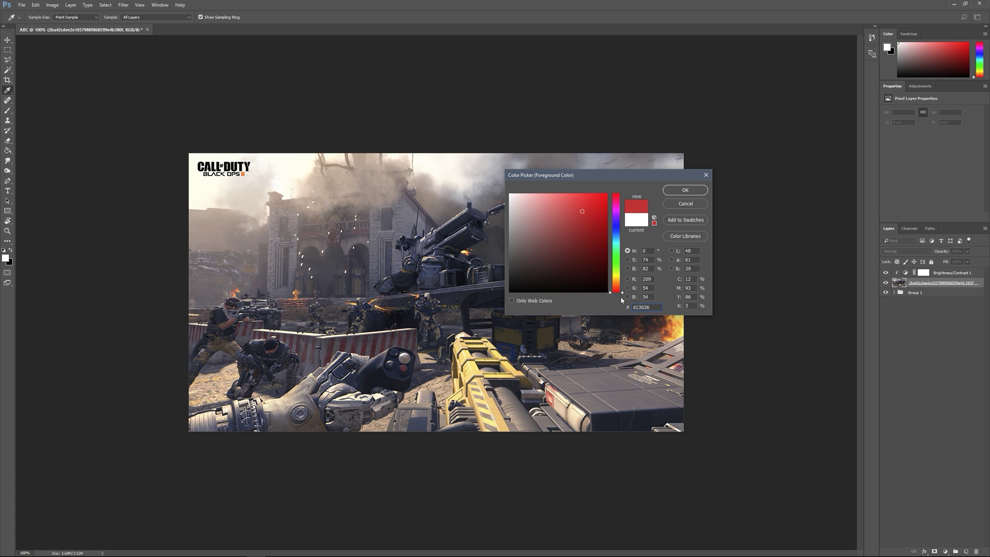
pyautogui.moveTo(621, 293)
pyautogui.mouseDown()
pyautogui.moveTo(618, 188)
pyautogui.moveTo(619, 287)
pyautogui.moveTo(618, 226)
pyautogui.moveTo(618, 248)
pyautogui.moveTo(618, 238)
pyautogui.mouseUp()
pyautogui.moveTo(598, 201); pyautogui.dragTo(675, 166)
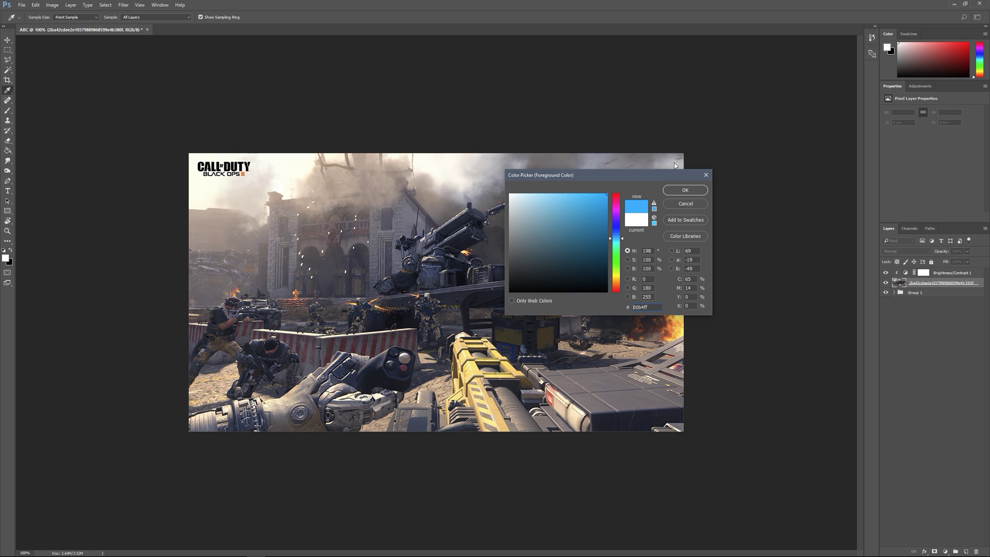
pyautogui.click(684, 190)
pyautogui.press('b')
pyautogui.moveTo(361, 212)
pyautogui.mouseDown()
pyautogui.moveTo(361, 263)
pyautogui.moveTo(408, 217)
pyautogui.mouseUp()
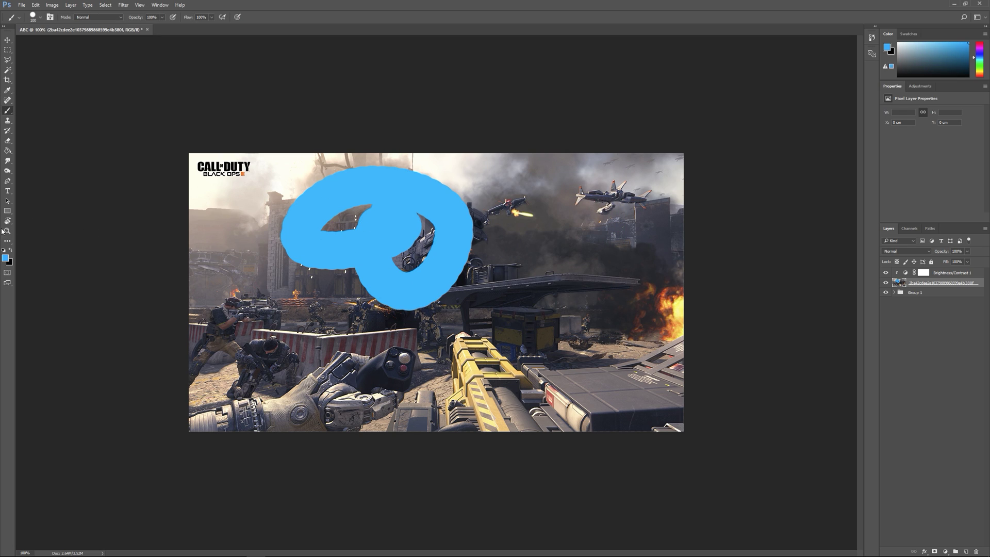
# - Paint a red ff0000 loop on the right side, then undo it
pyautogui.click(10, 250)
pyautogui.click(5, 258)
pyautogui.write('ff0000')
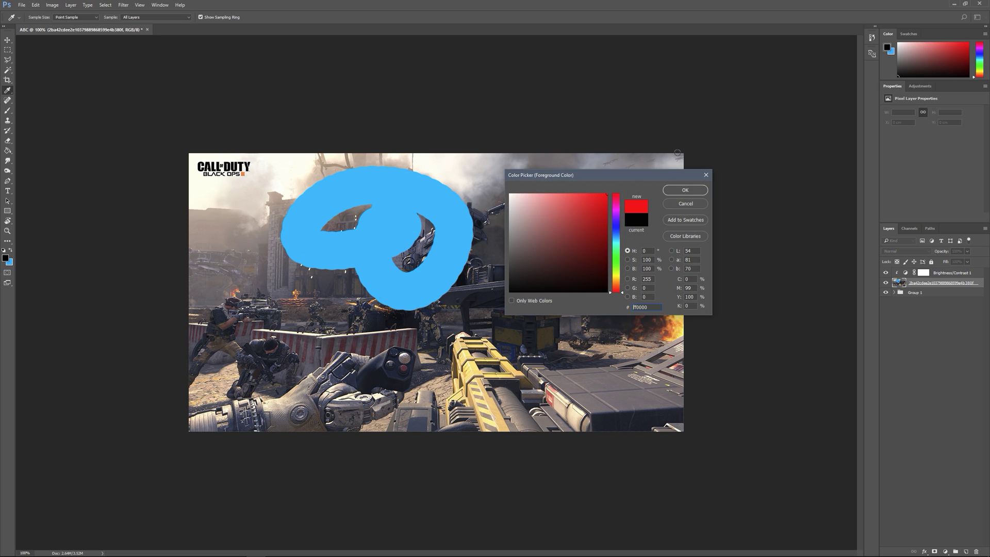
pyautogui.click(685, 190)
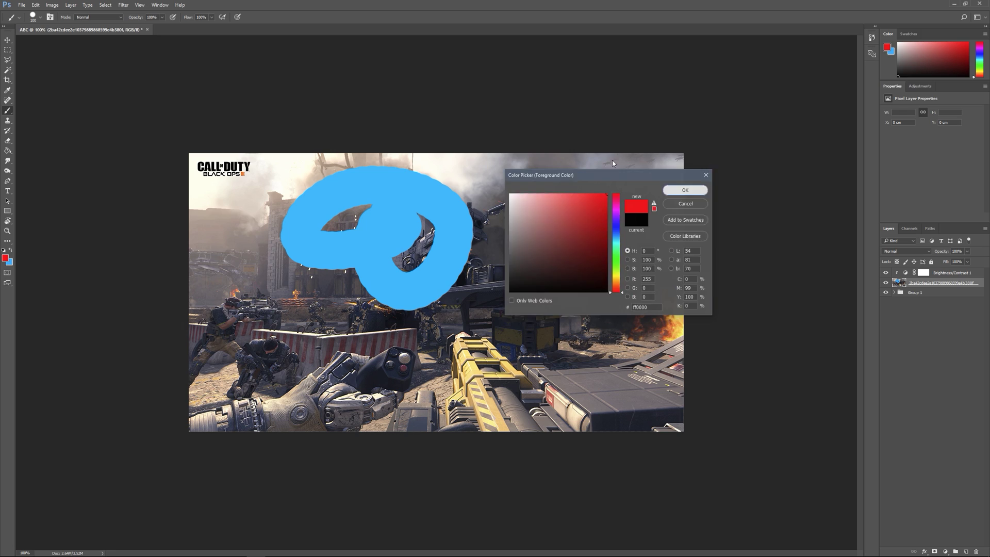
pyautogui.moveTo(593, 229)
pyautogui.mouseDown()
pyautogui.moveTo(564, 355)
pyautogui.moveTo(528, 256)
pyautogui.mouseUp()
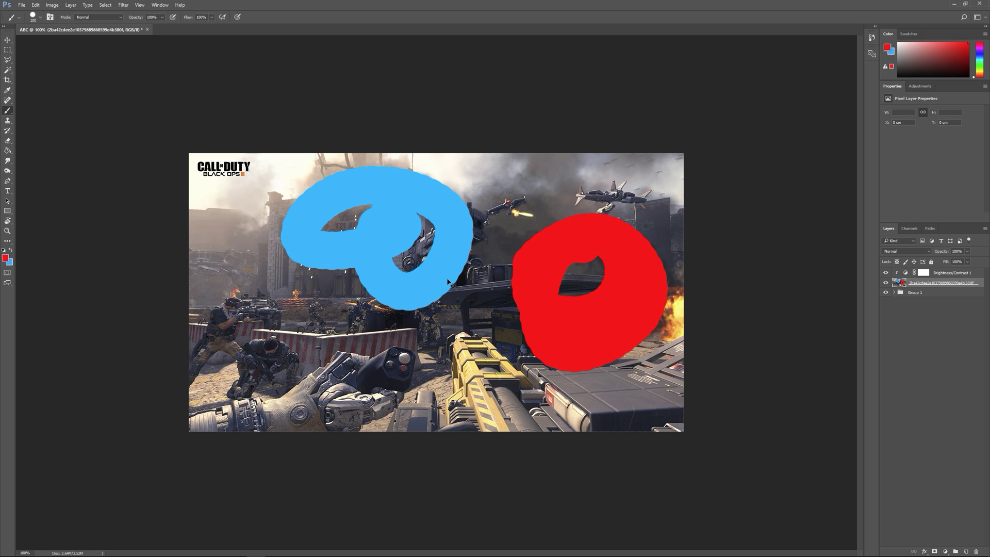
pyautogui.hotkey('ctrl', 'z')
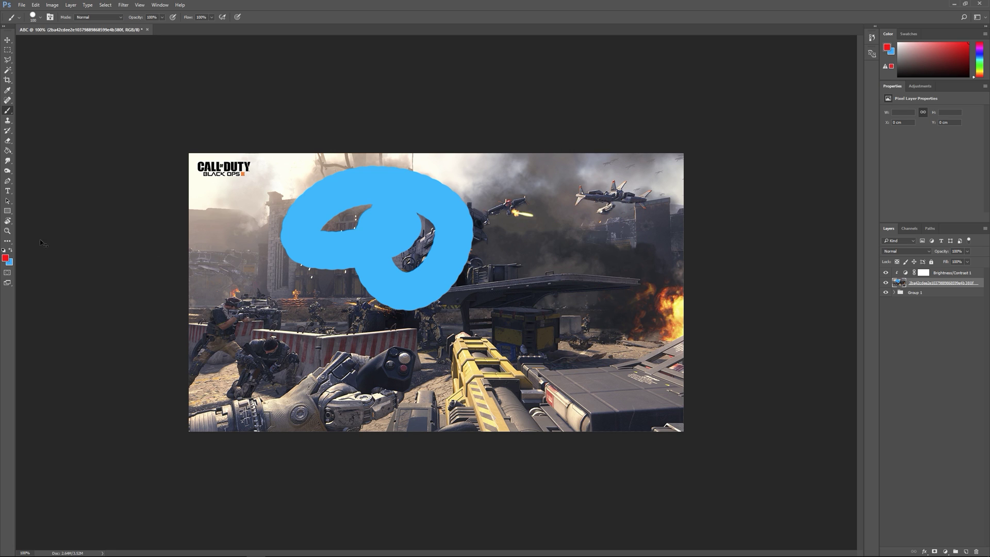
# - Swap colours back and forth, undo the red and blue strokes, and restore the clipping mask
pyautogui.click(11, 251)
pyautogui.click(12, 251)
pyautogui.click(11, 251)
pyautogui.hotkey('ctrl', 'z')
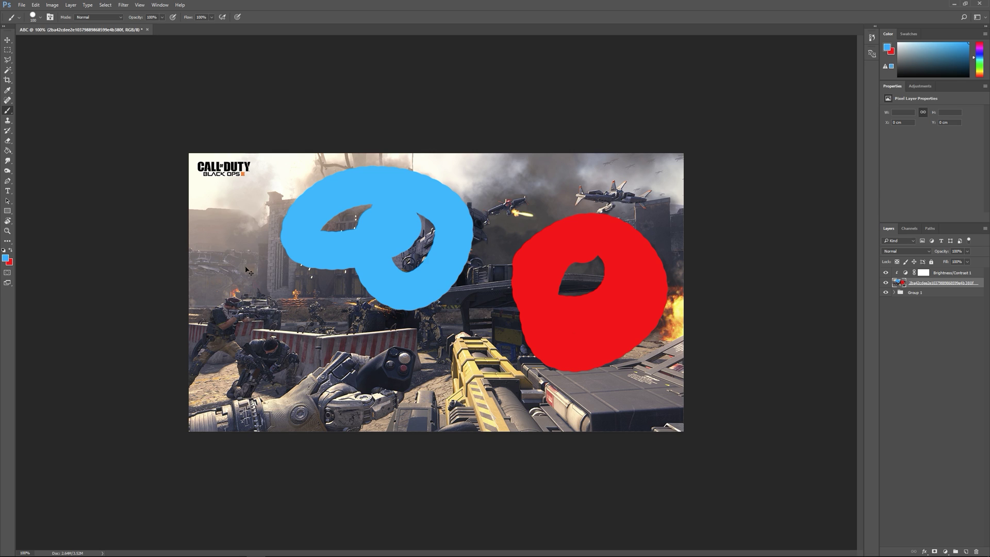
pyautogui.hotkey('ctrl', 'z')
pyautogui.hotkey('ctrl', 'z')
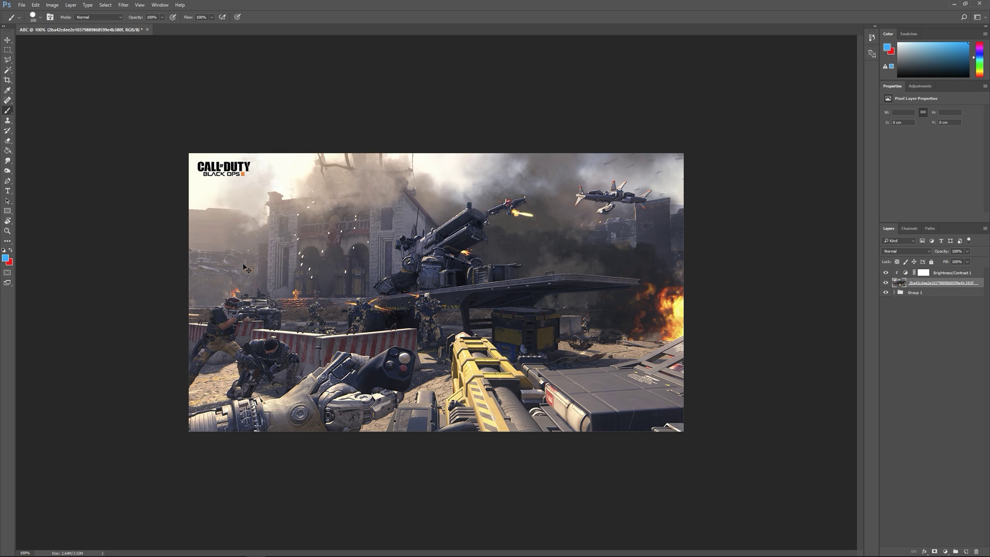
pyautogui.hotkey('ctrl', 'z')
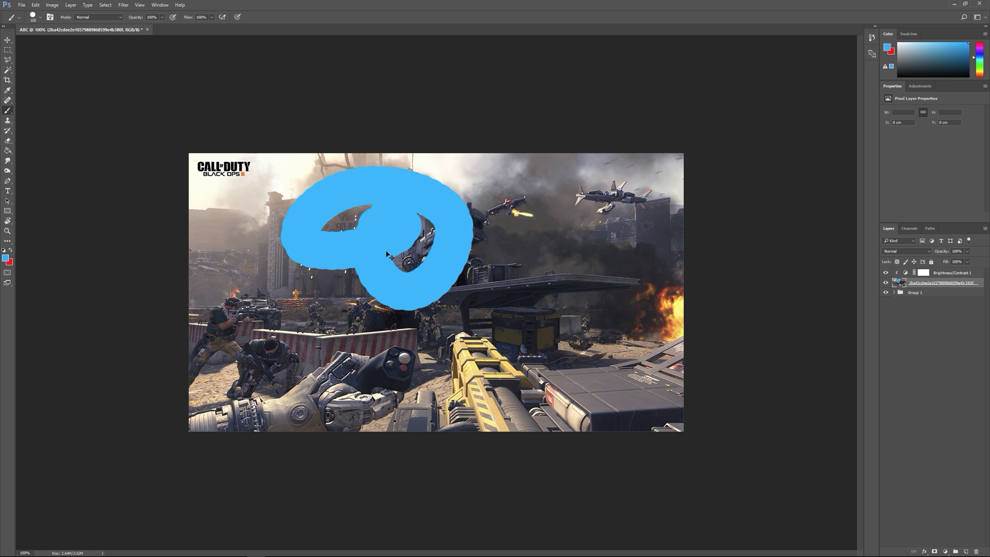
pyautogui.hotkey('ctrl', 'z')
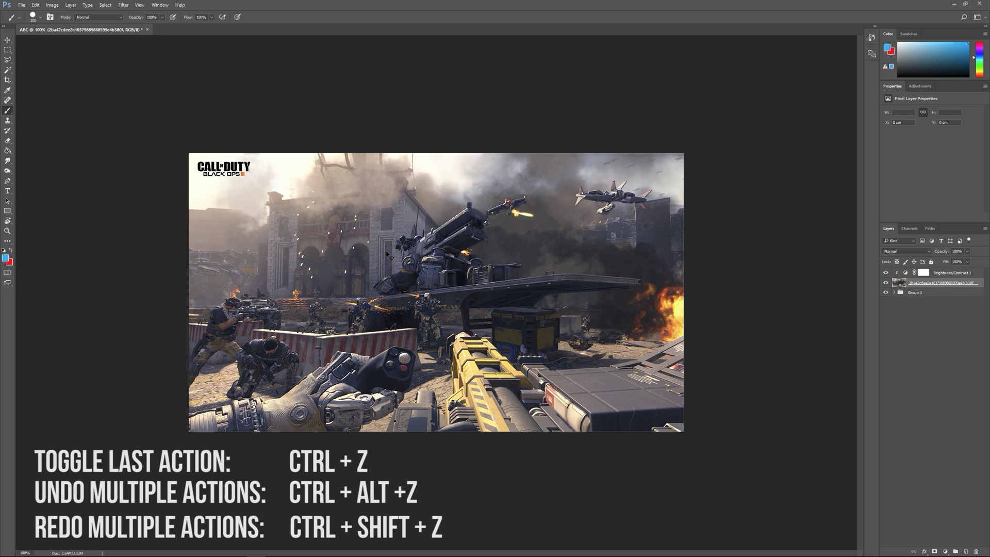
pyautogui.hotkey('ctrl', 'z')
pyautogui.hotkey('ctrl', 'z')
pyautogui.hotkey('ctrl', 'z')
pyautogui.hotkey('ctrl', 'z')
pyautogui.hotkey('ctrl', 'z')
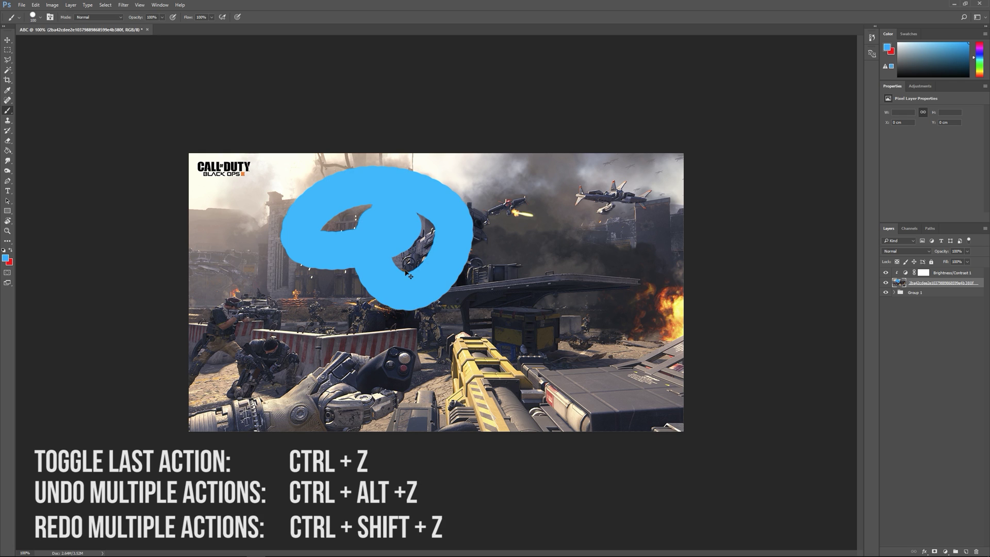
pyautogui.hotkey('ctrl', 'z')
pyautogui.hotkey('ctrl', 'z')
pyautogui.hotkey('ctrl', 'z')
pyautogui.hotkey('ctrl', 'z')
pyautogui.hotkey('ctrl', 'z')
pyautogui.hotkey('ctrl', 'z')
pyautogui.hotkey('ctrl', 'z')
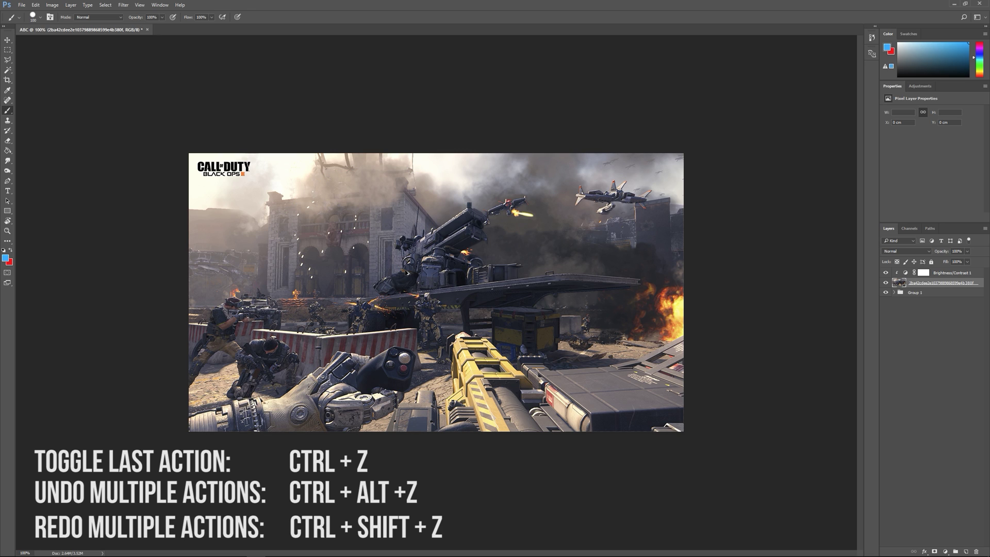
pyautogui.hotkey('ctrl', 'alt', 'z')
pyautogui.hotkey('ctrl', 'shift', 'z')
pyautogui.click(6, 258)
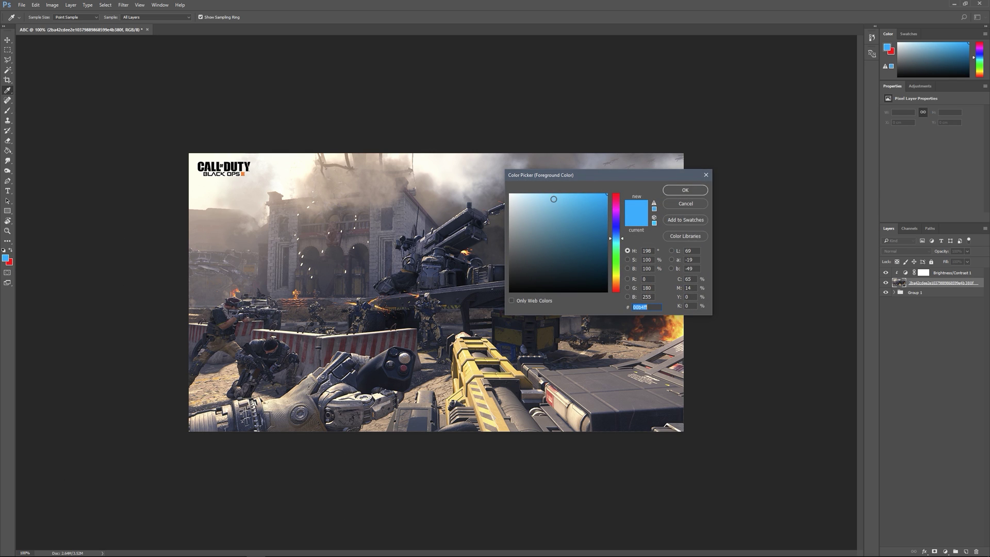
pyautogui.click(653, 150)
pyautogui.moveTo(578, 179); pyautogui.dragTo(782, 190)
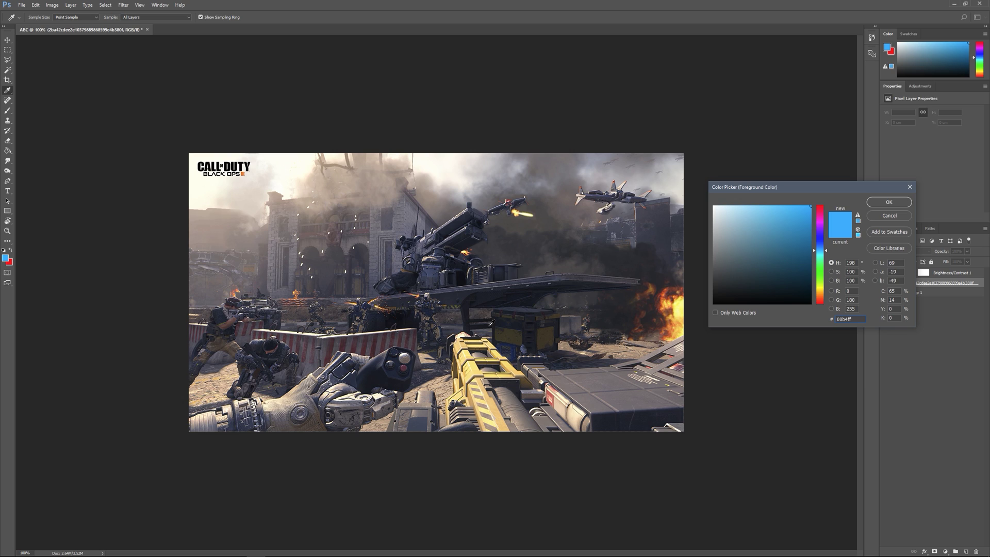
pyautogui.click(477, 365)
pyautogui.click(592, 381)
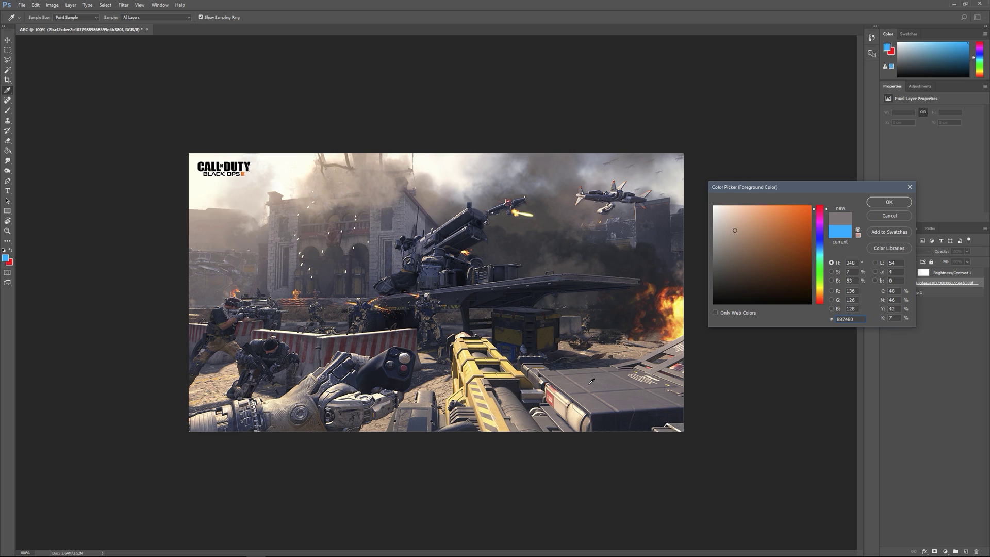
pyautogui.click(288, 396)
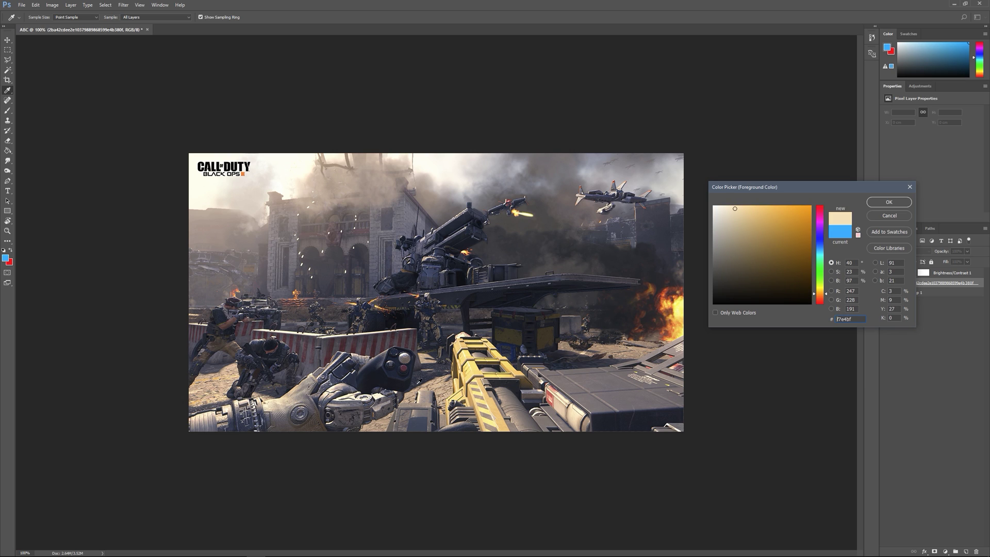
pyautogui.click(308, 392)
pyautogui.click(392, 272)
pyautogui.click(360, 236)
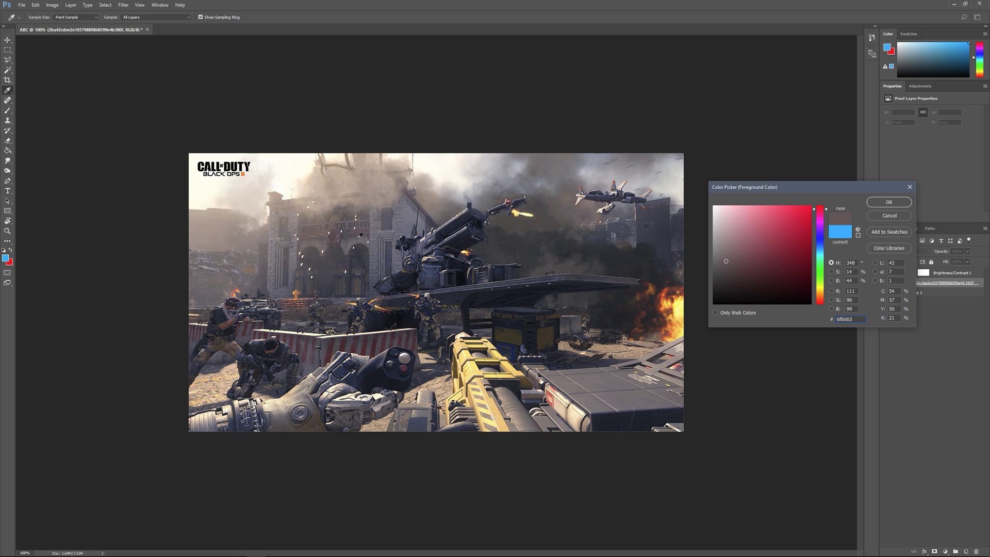
pyautogui.click(905, 220)
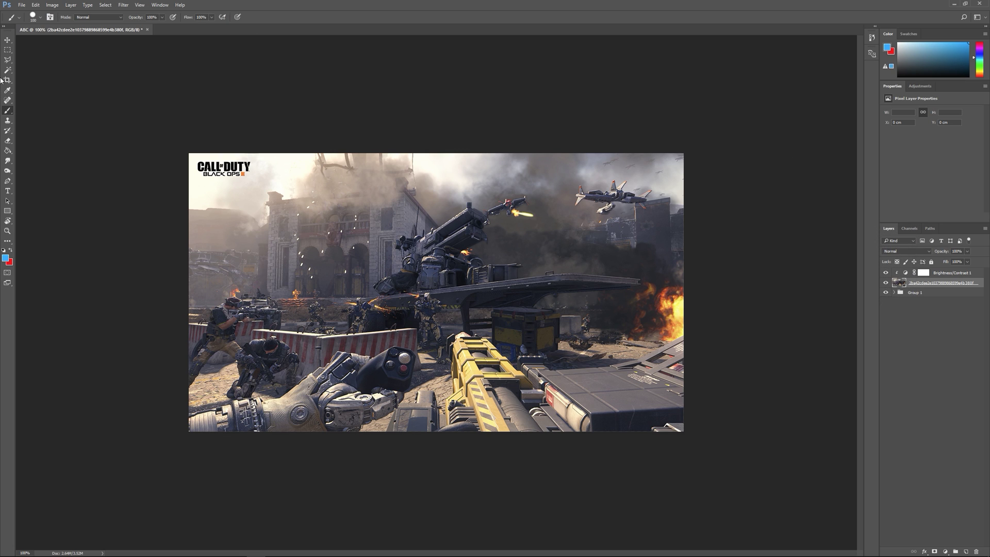
# - Use Save As with PNG format and the Desktop folder, accepting the default PNG Options, to save ABC.png
pyautogui.click(22, 5)
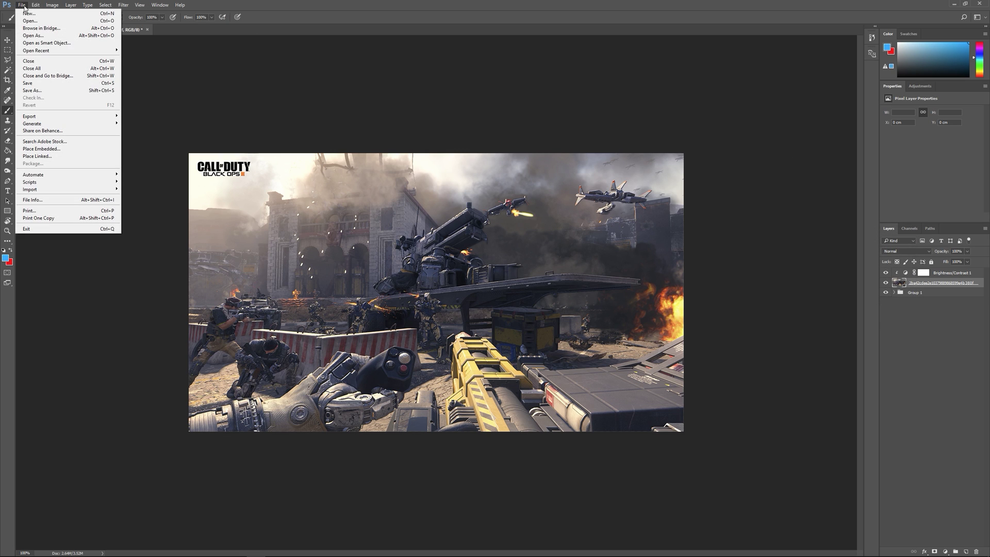
pyautogui.click(69, 91)
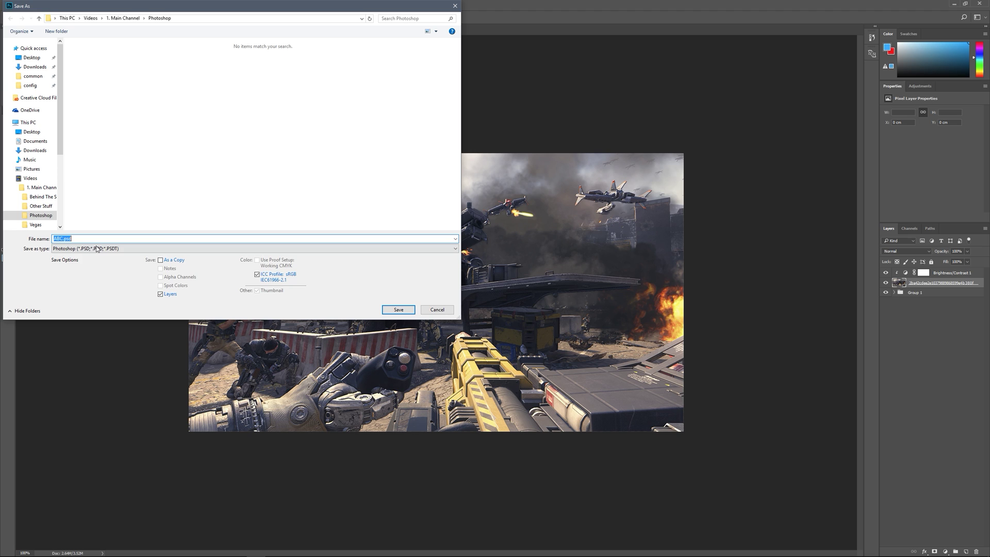
pyautogui.click(99, 249)
pyautogui.click(100, 252)
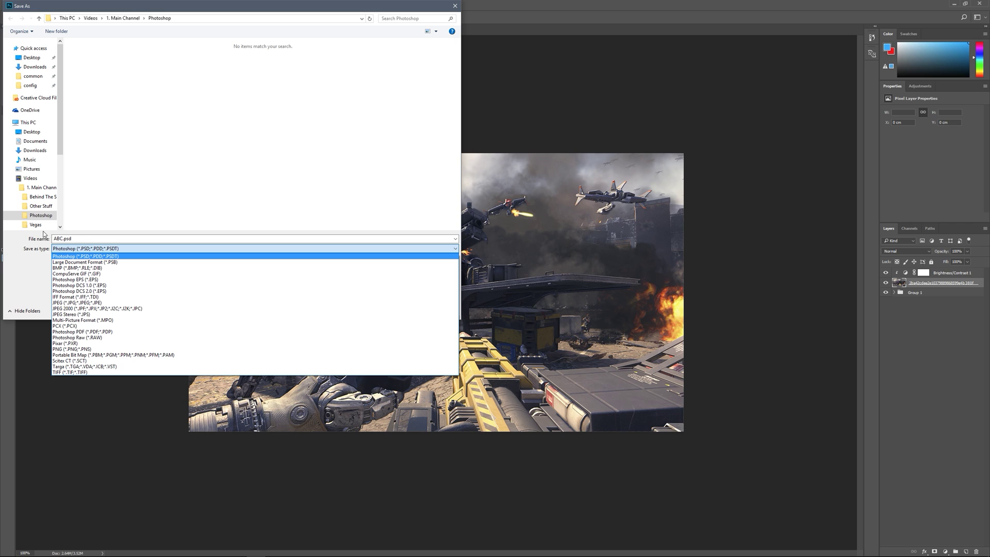
pyautogui.click(29, 257)
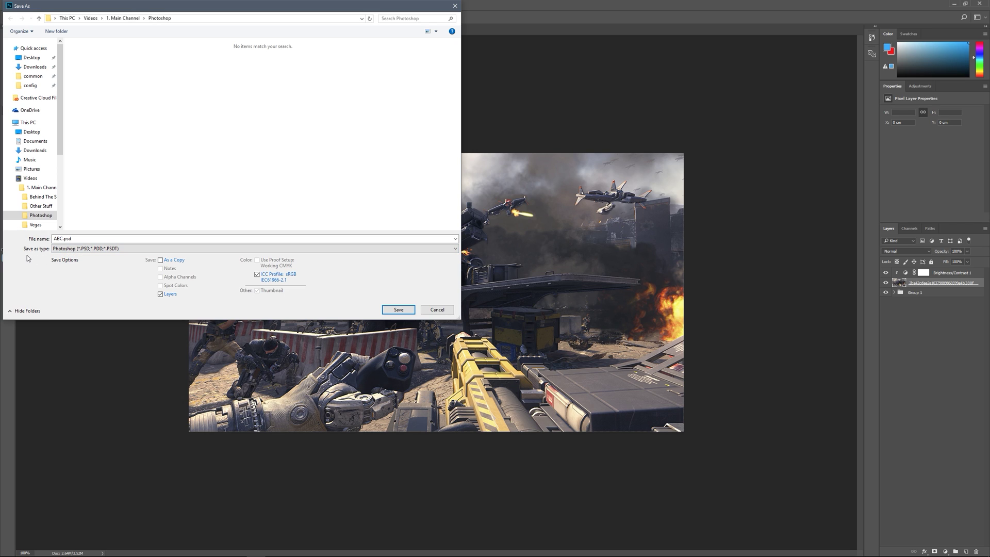
pyautogui.click(65, 248)
pyautogui.click(73, 352)
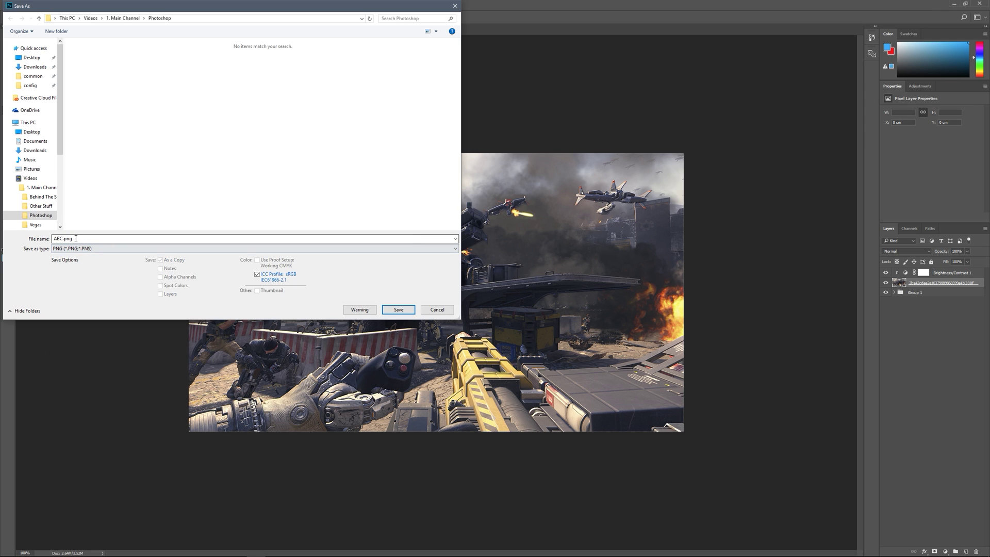
pyautogui.click(32, 132)
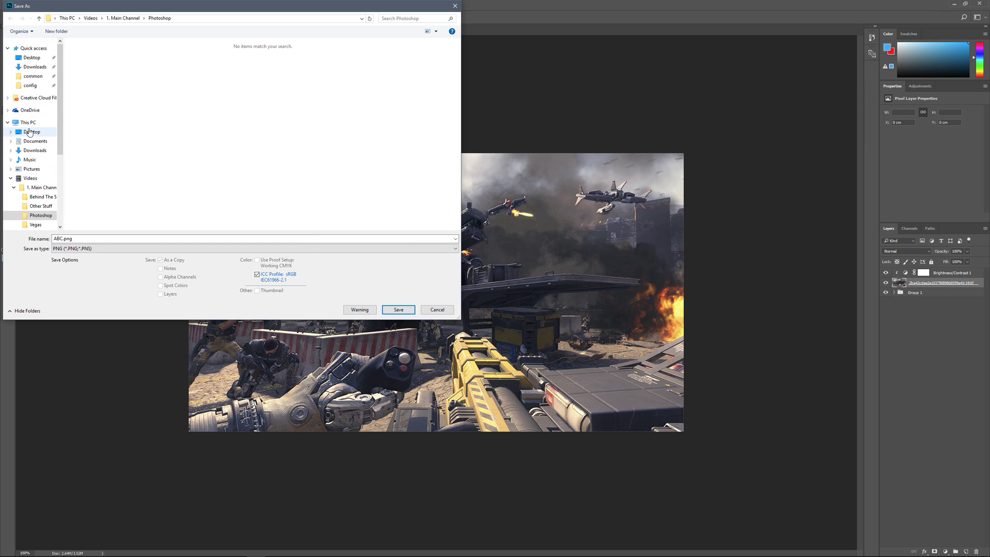
pyautogui.click(392, 311)
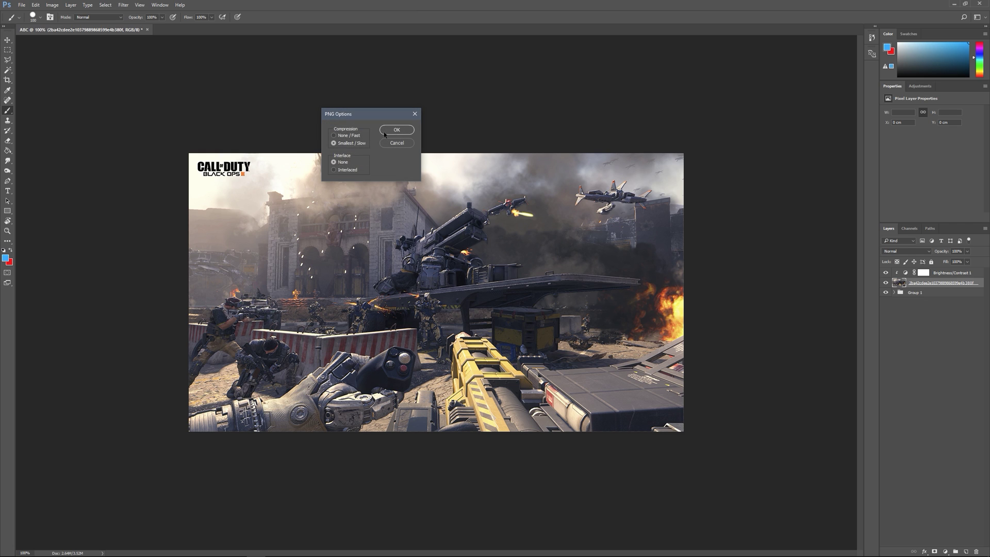
pyautogui.click(396, 130)
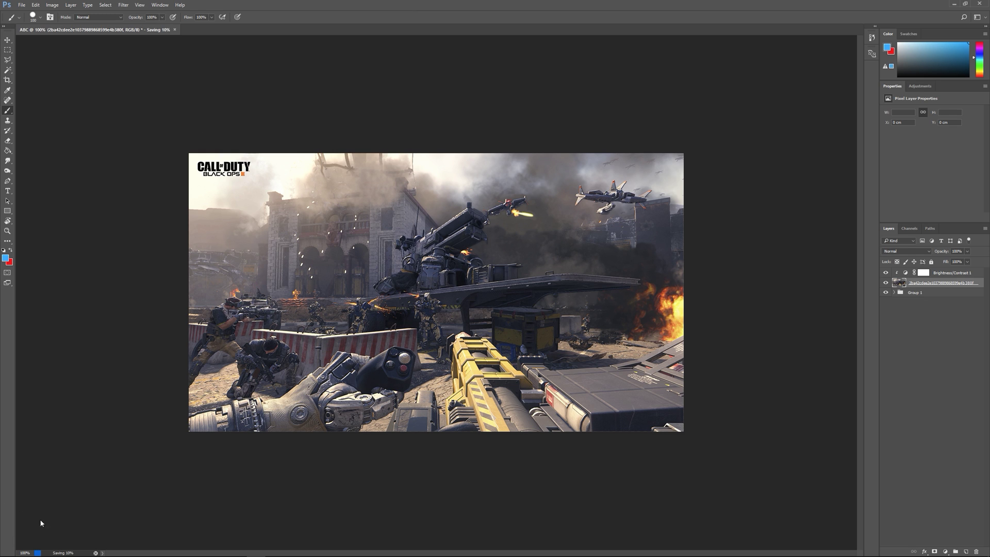